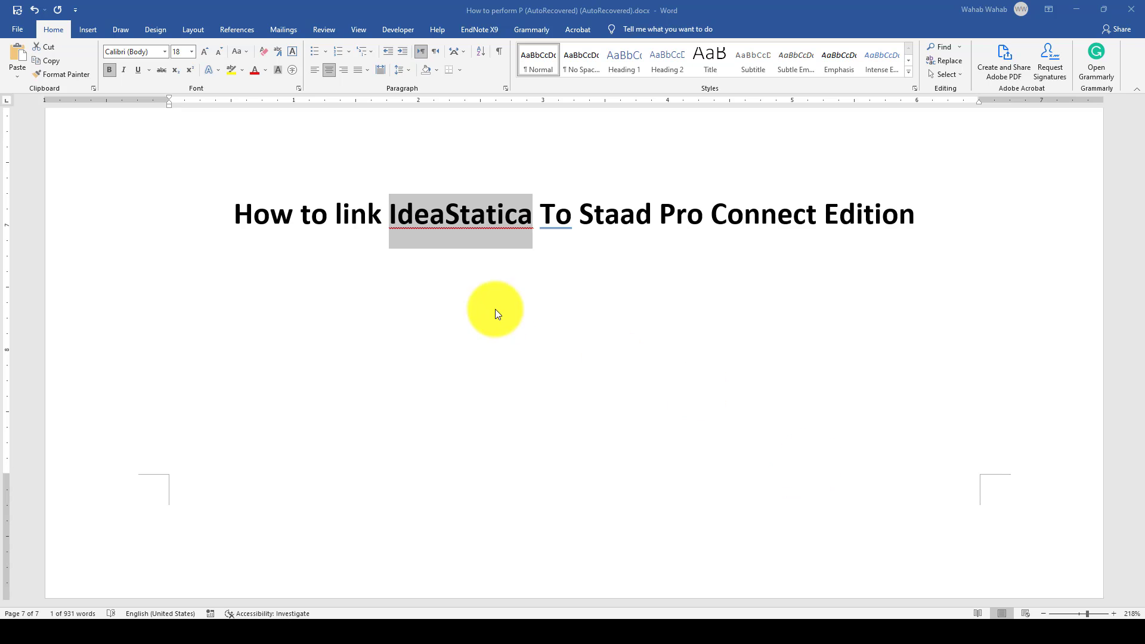
Select 'IdeaStatica' in the Word tutorial title, then bring up the IDEA StatiCa start window
click(477, 236)
click(388, 224)
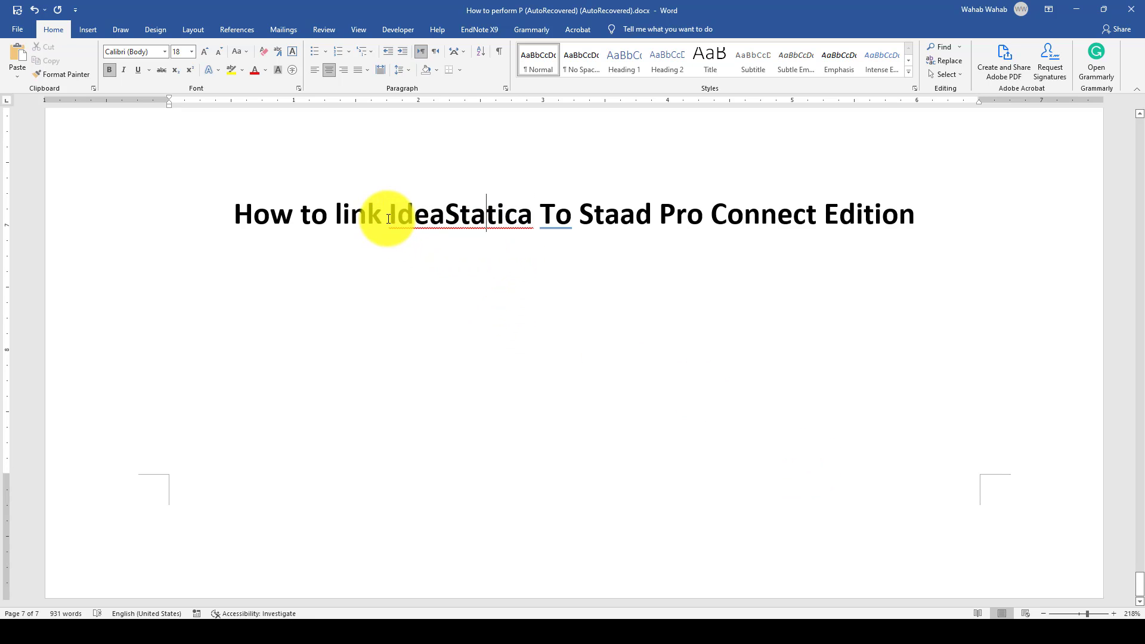
drag(415, 215, 523, 257)
click(487, 258)
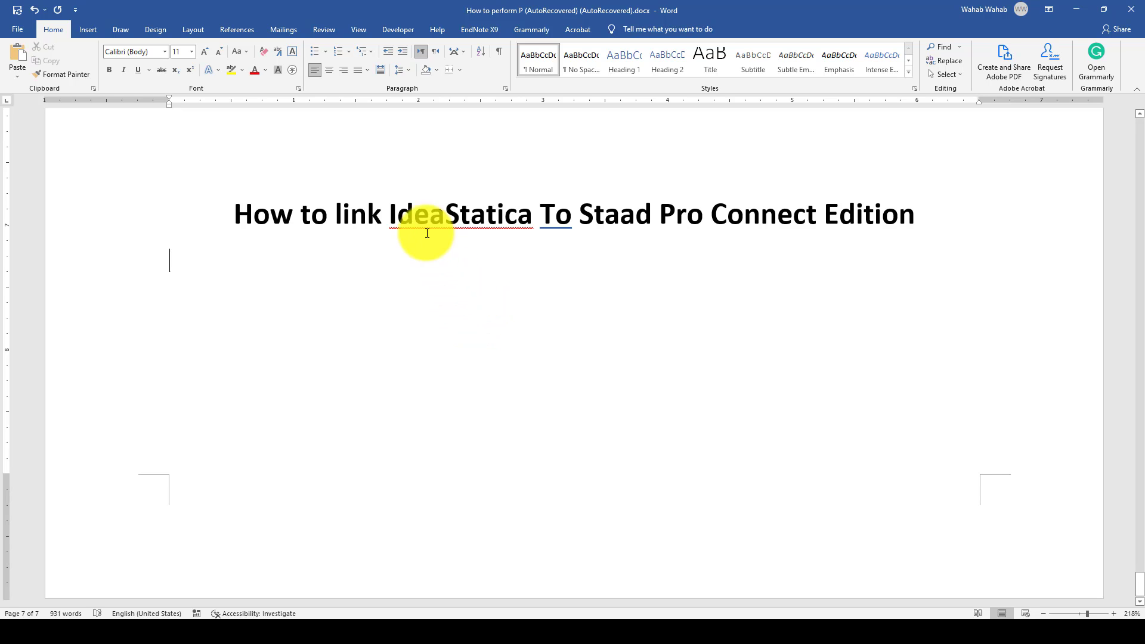
drag(390, 213, 532, 212)
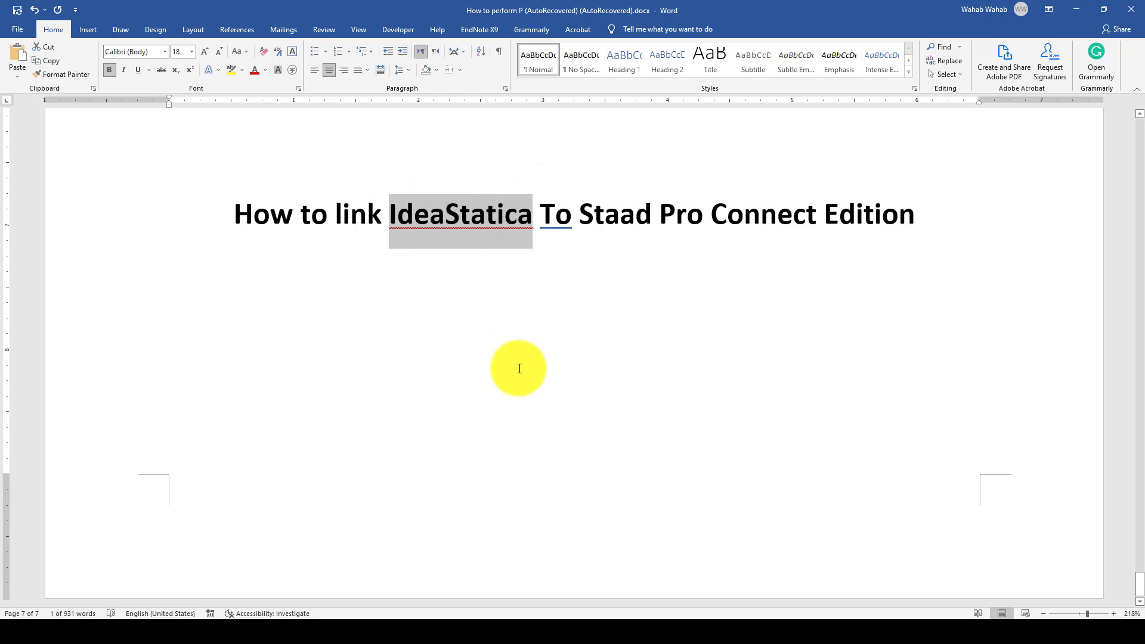
click(550, 621)
Confirm on the BIM page that the STAAD.Pro CONNECT Edition link is installed, then close the window
drag(832, 135, 646, 93)
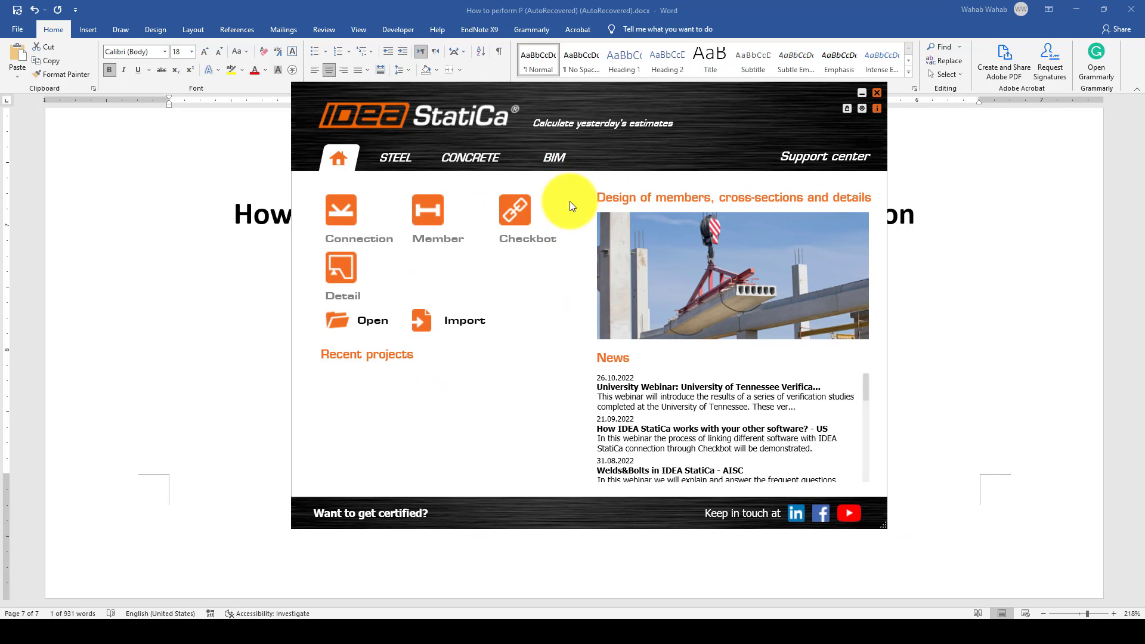
click(556, 158)
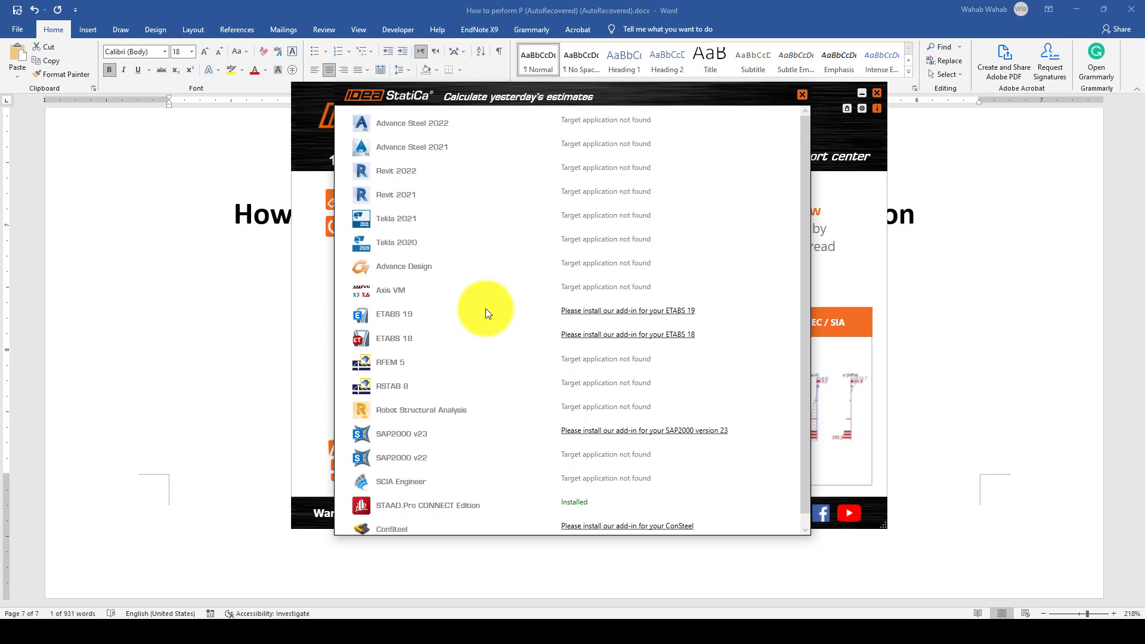
scroll(486, 312, down, 1)
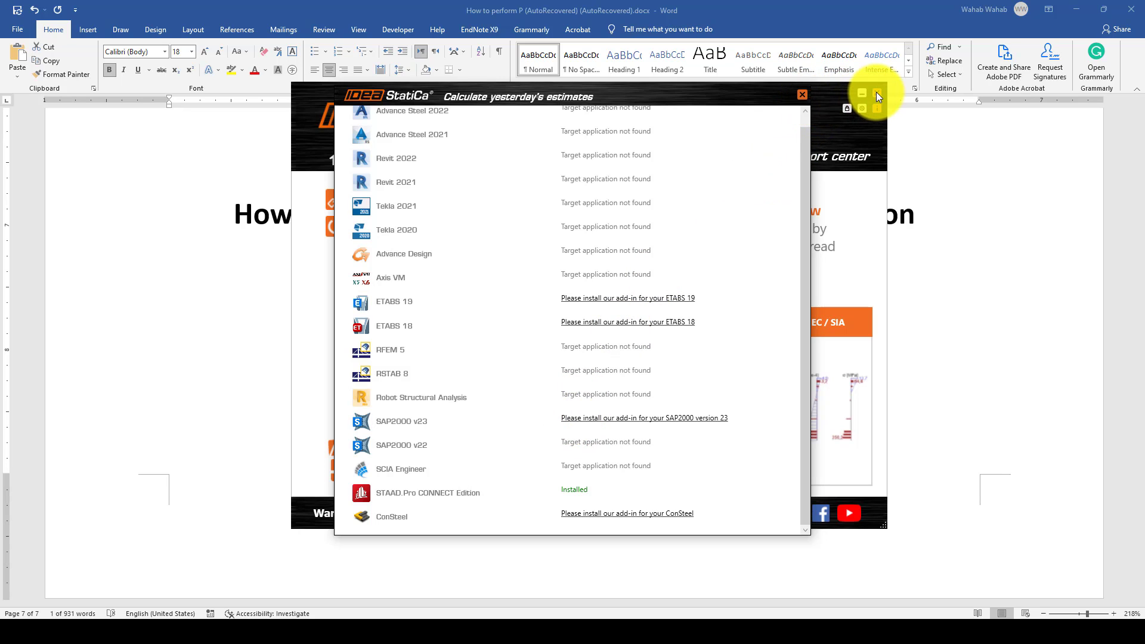
click(801, 95)
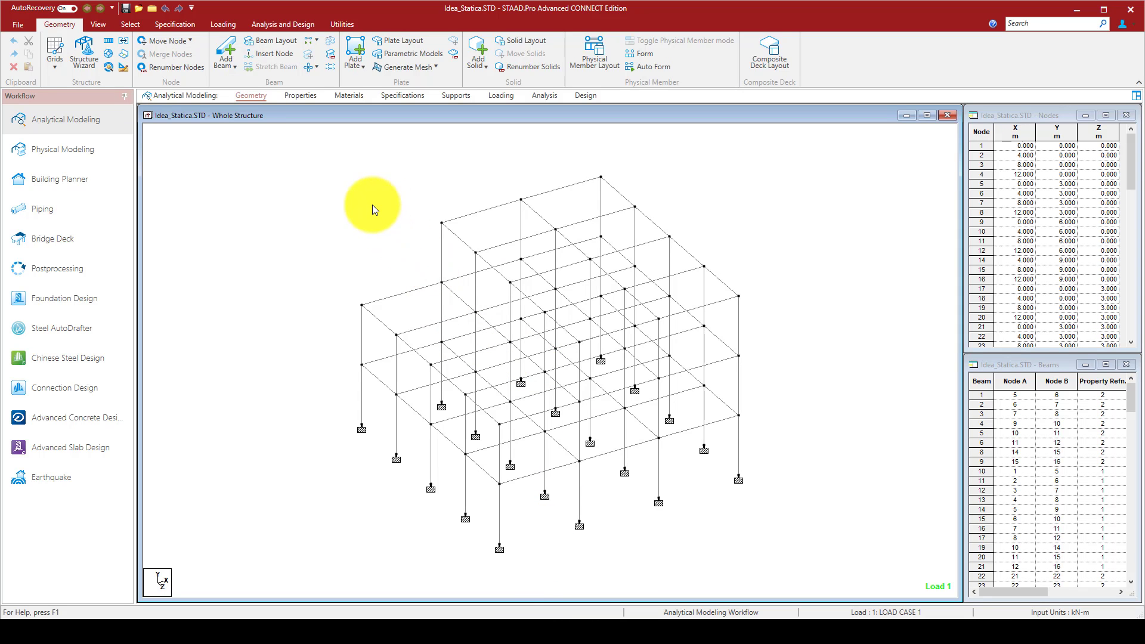
scroll(361, 195, down, 1)
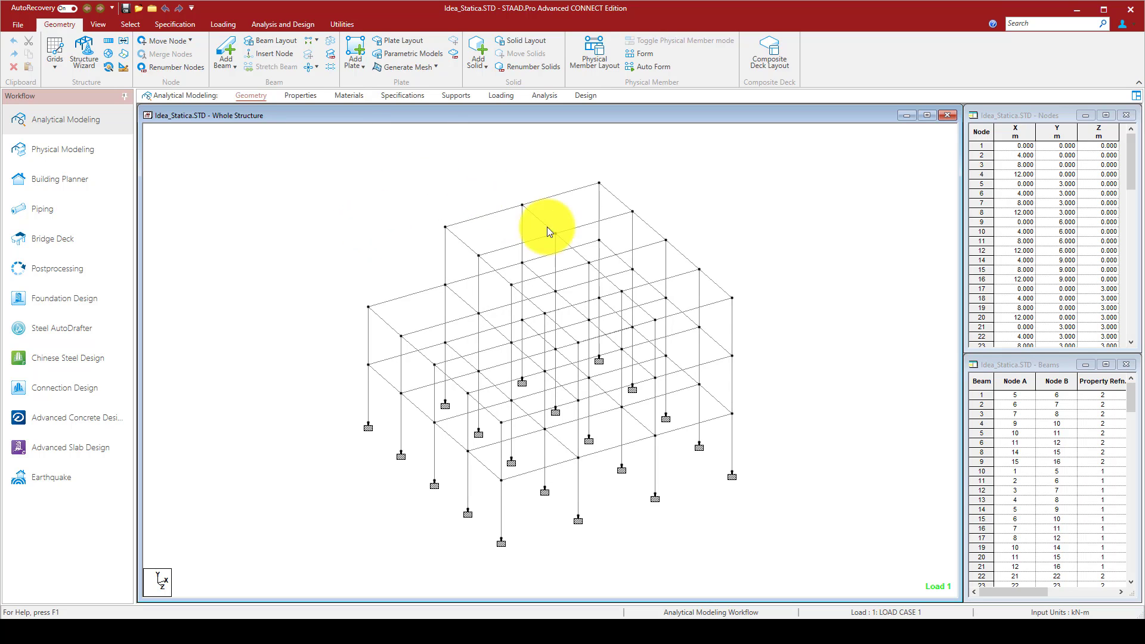
right_click(796, 223)
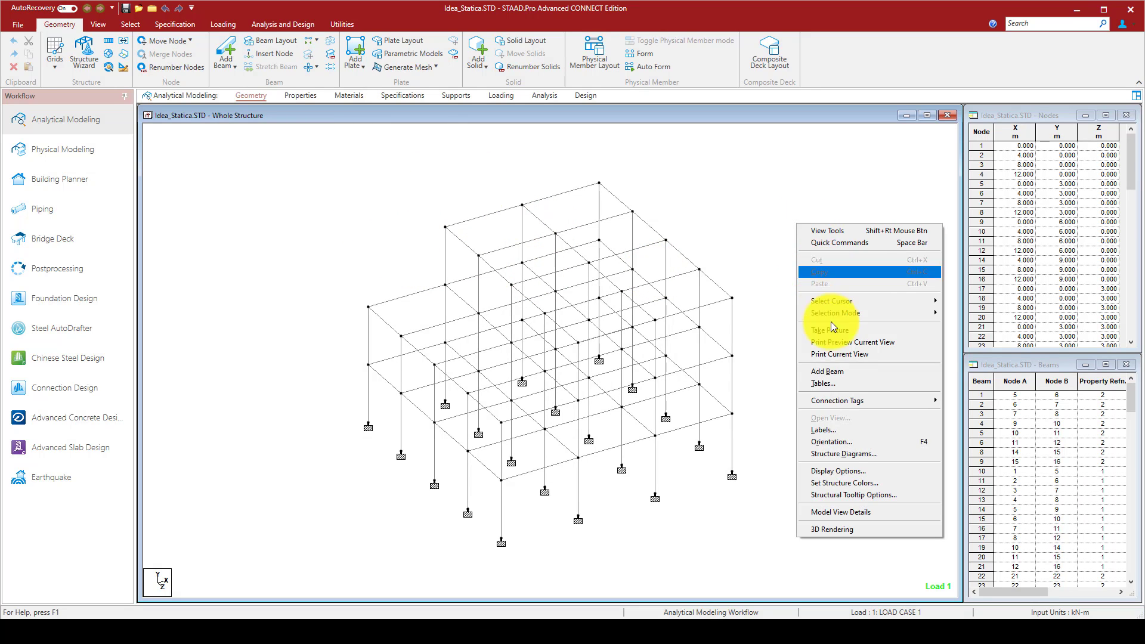
click(815, 529)
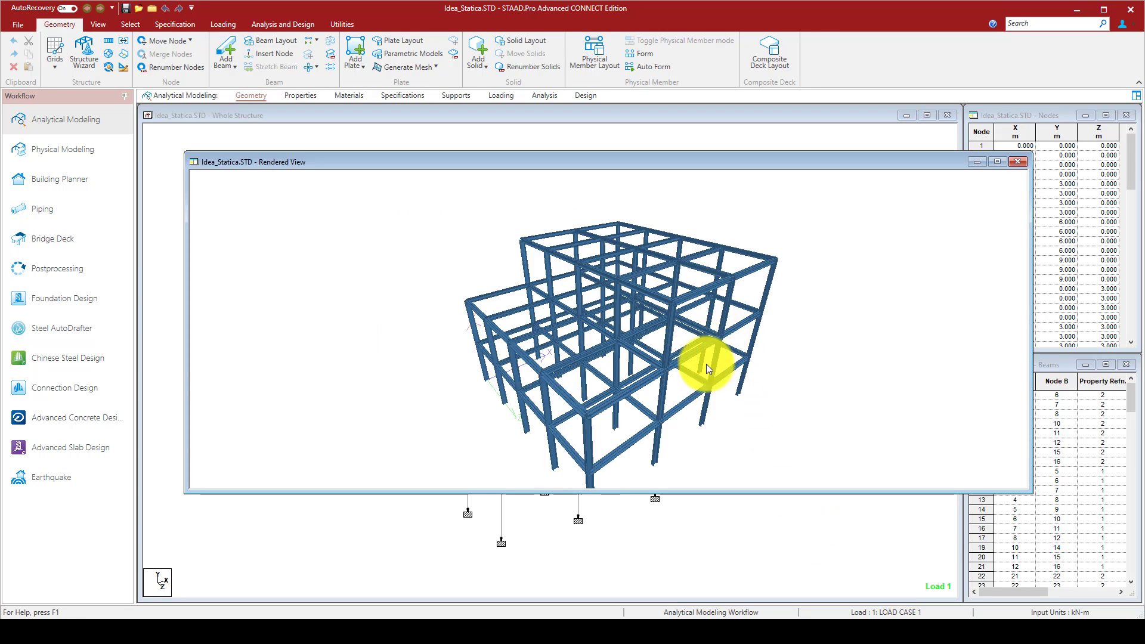
drag(694, 381, 1048, 174)
click(1018, 162)
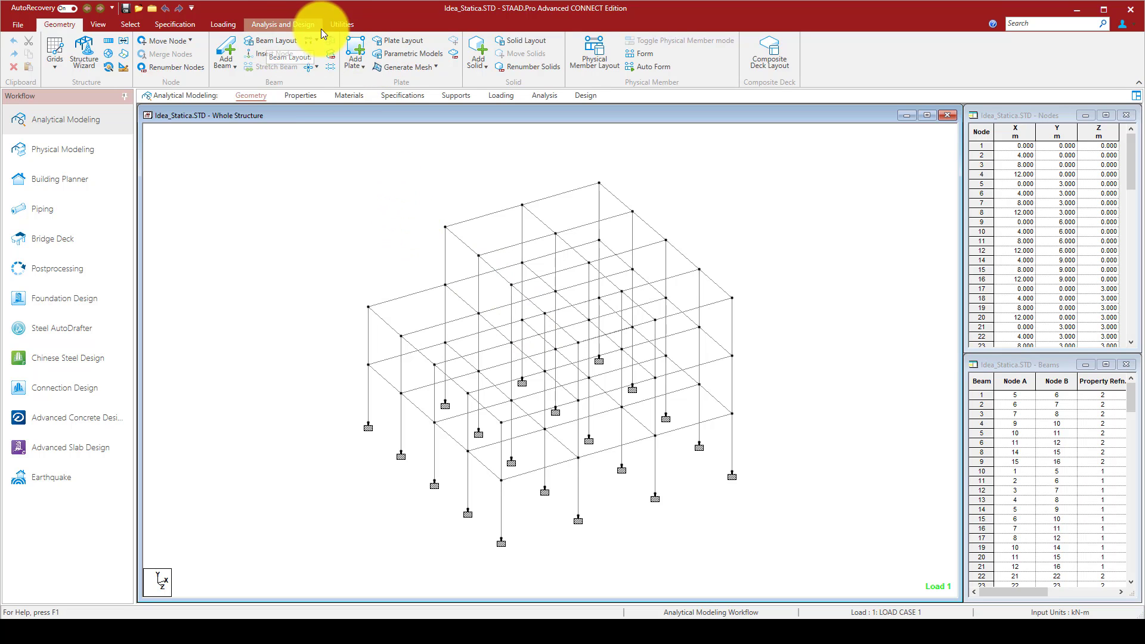
Replace the old user tool entry with a new one named 'IDEA STATICA'
click(344, 25)
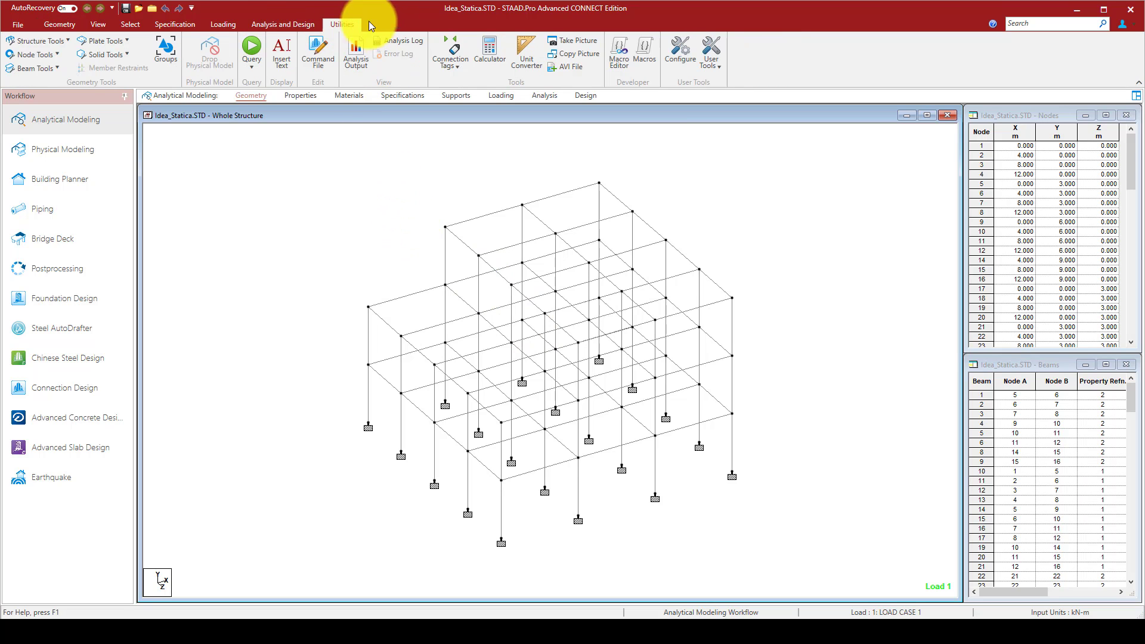
click(681, 48)
drag(629, 212, 614, 195)
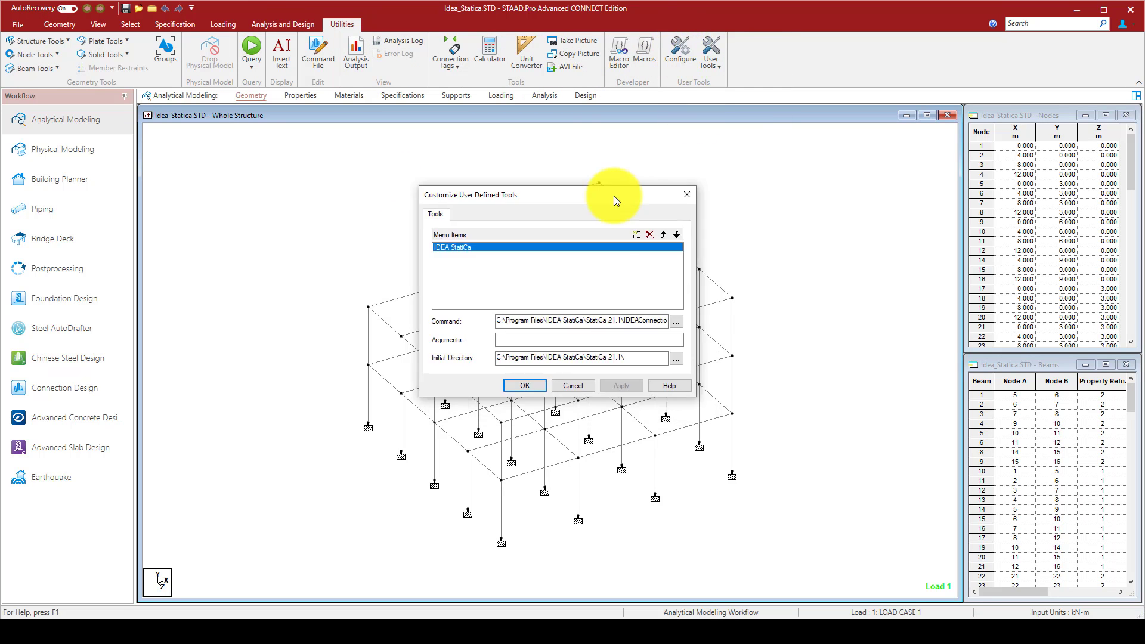
click(651, 235)
click(636, 236)
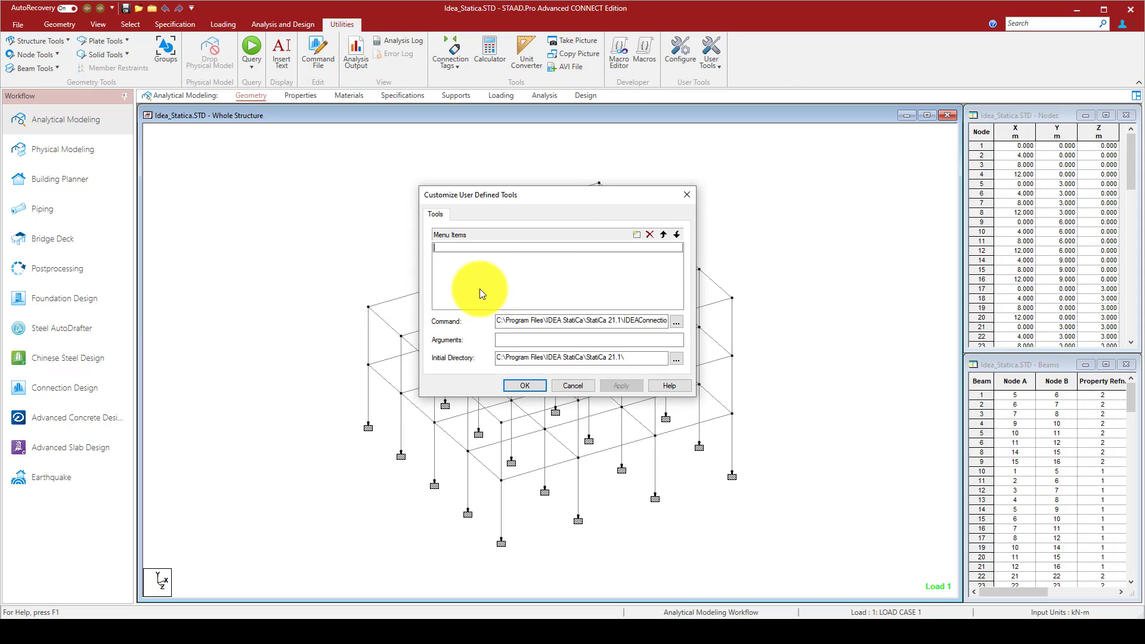
text(IDEA STATICA)
key(Return)
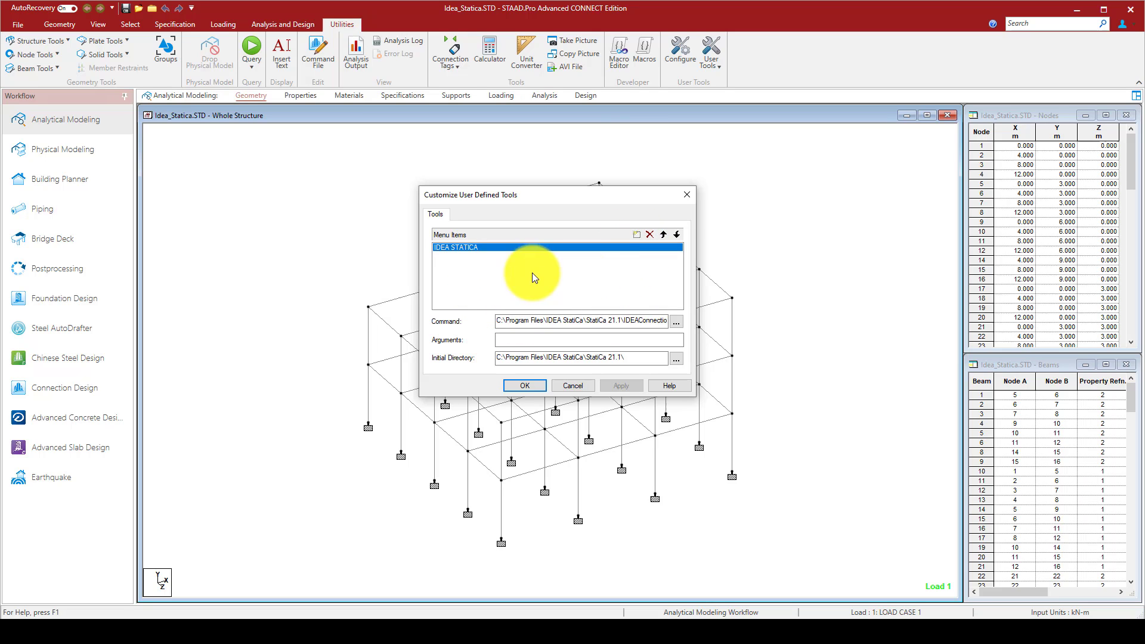
Set the command to IDEAConnectionCodecheckManager.vbs and initial directory to StatiCa 21.1, then save
click(675, 323)
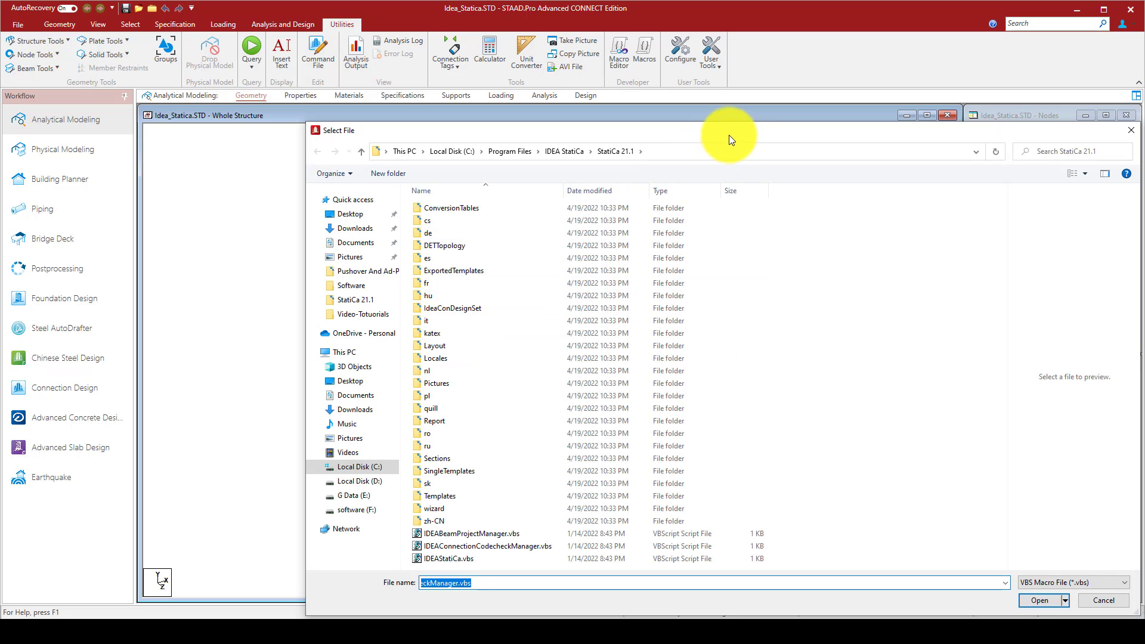
drag(722, 130, 574, 87)
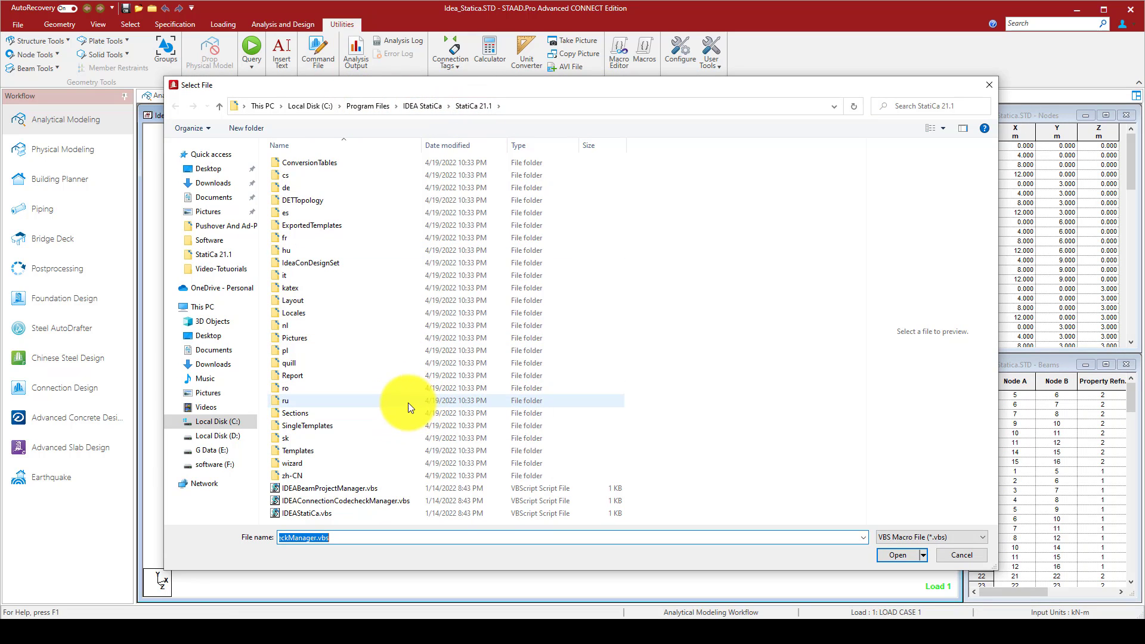
click(346, 503)
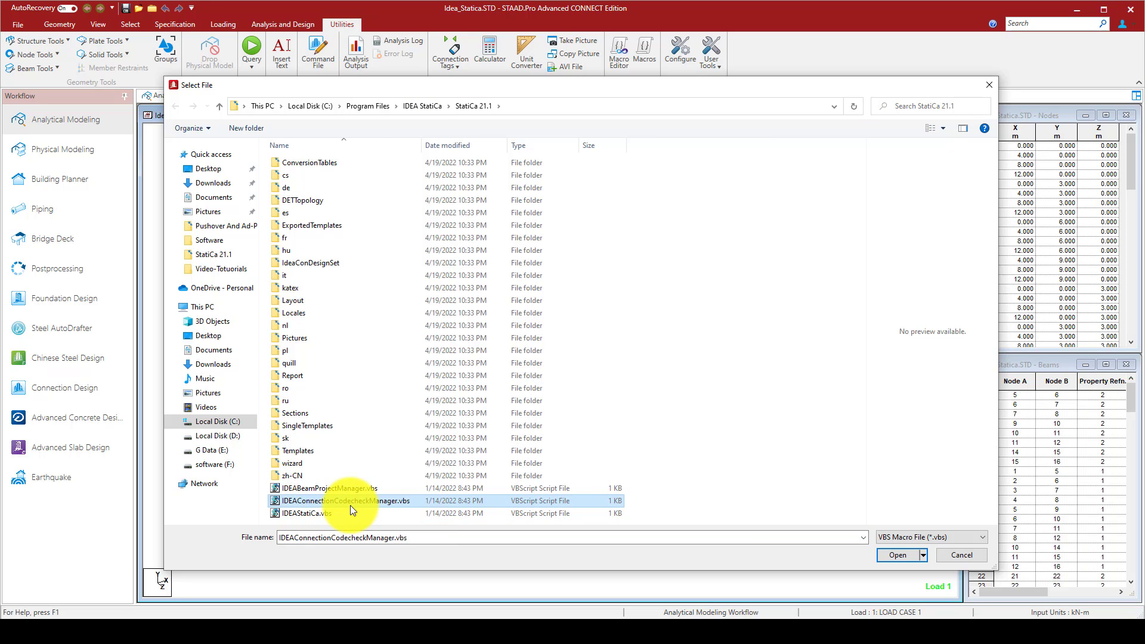
click(897, 556)
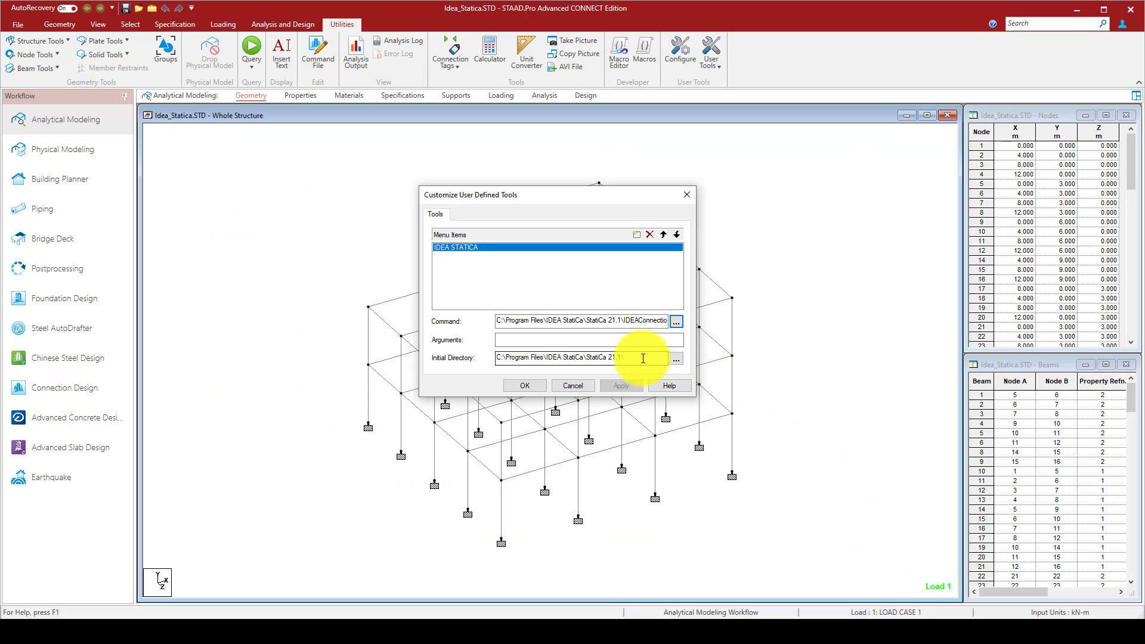
drag(647, 357, 495, 360)
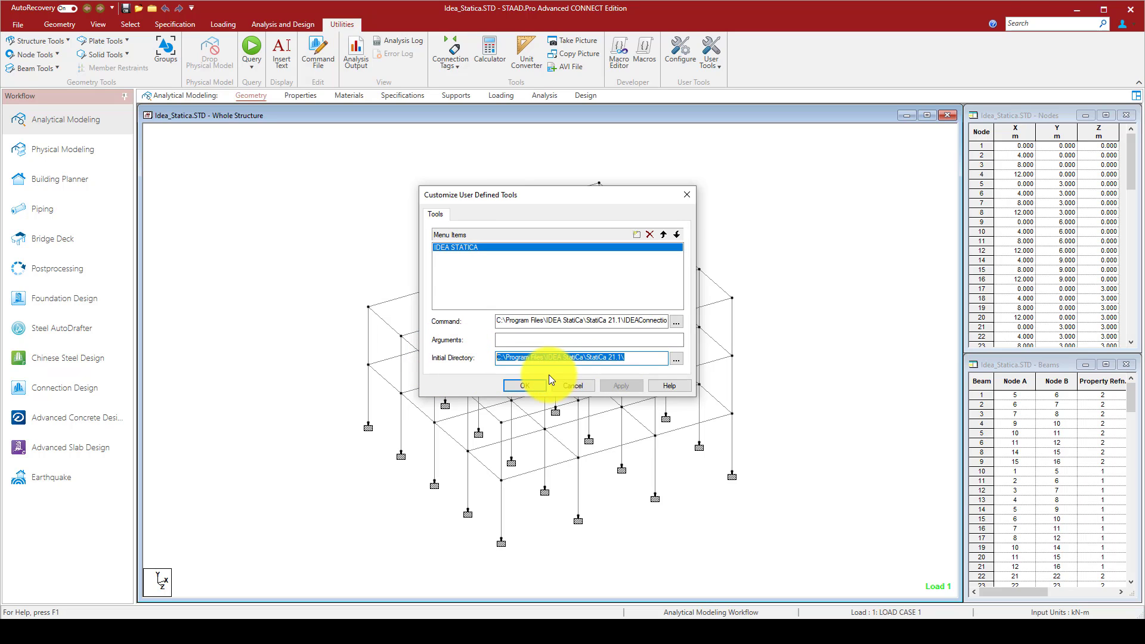
click(675, 359)
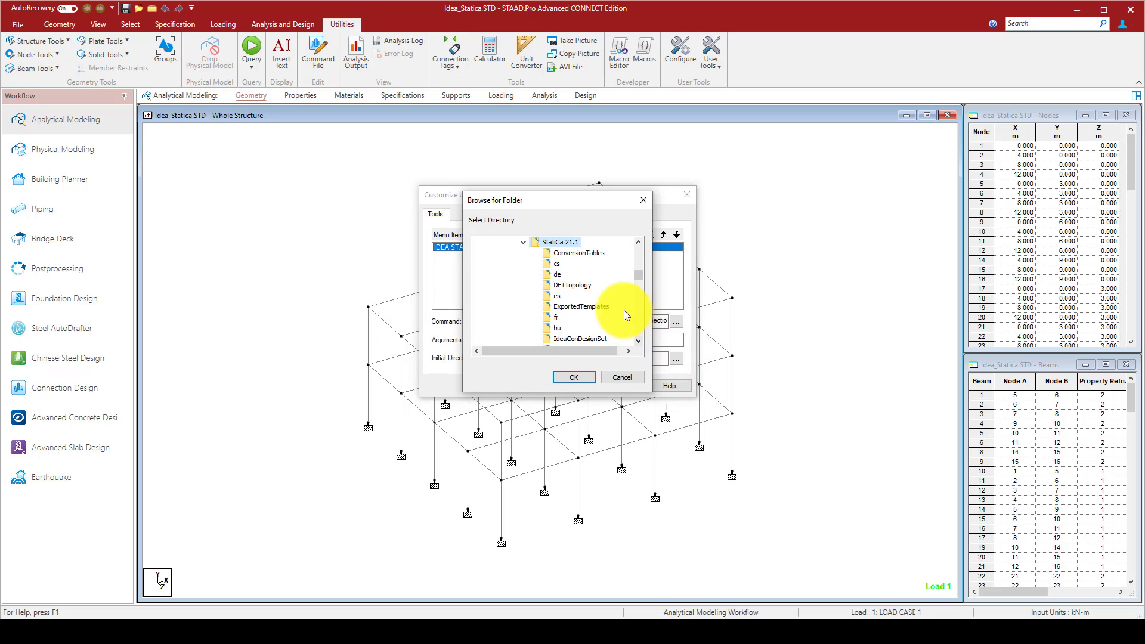
click(578, 378)
click(524, 387)
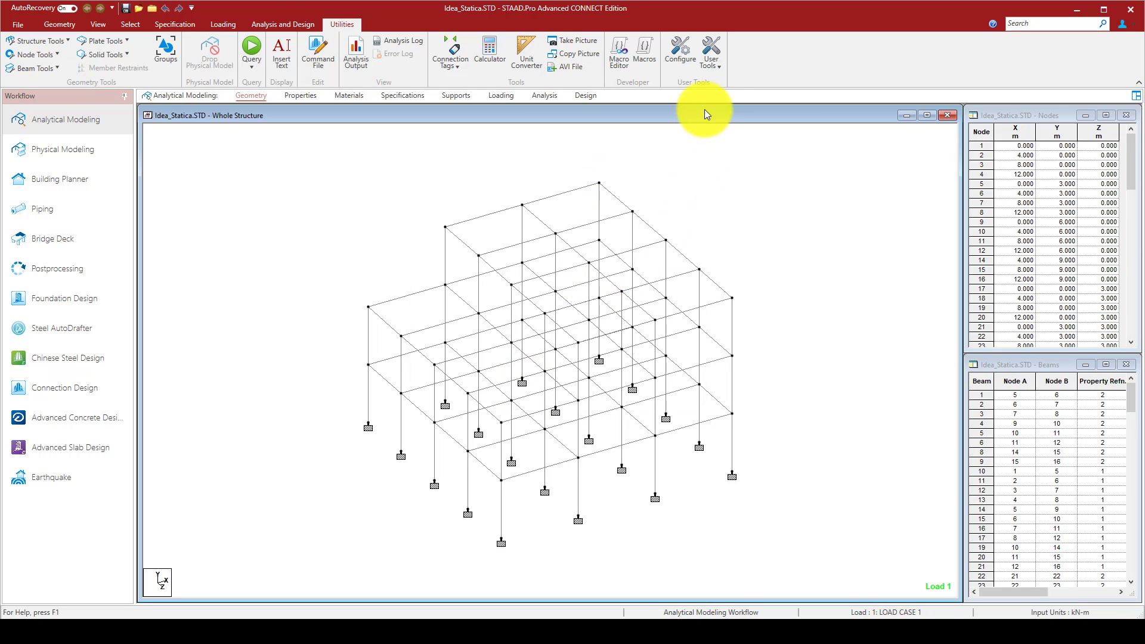
click(717, 68)
click(718, 70)
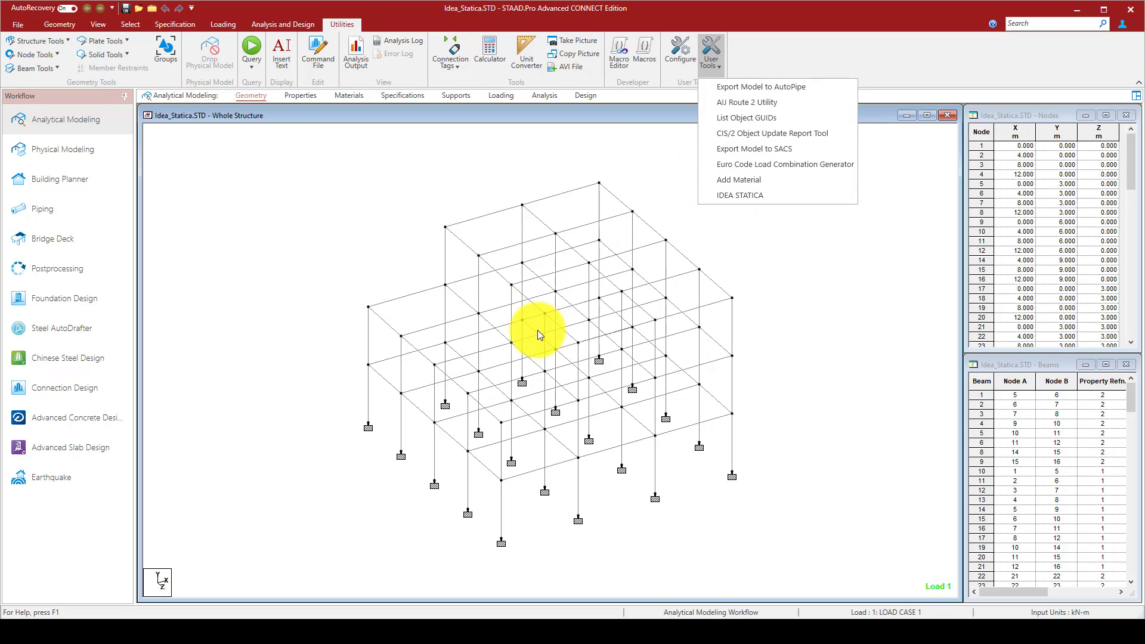
click(648, 166)
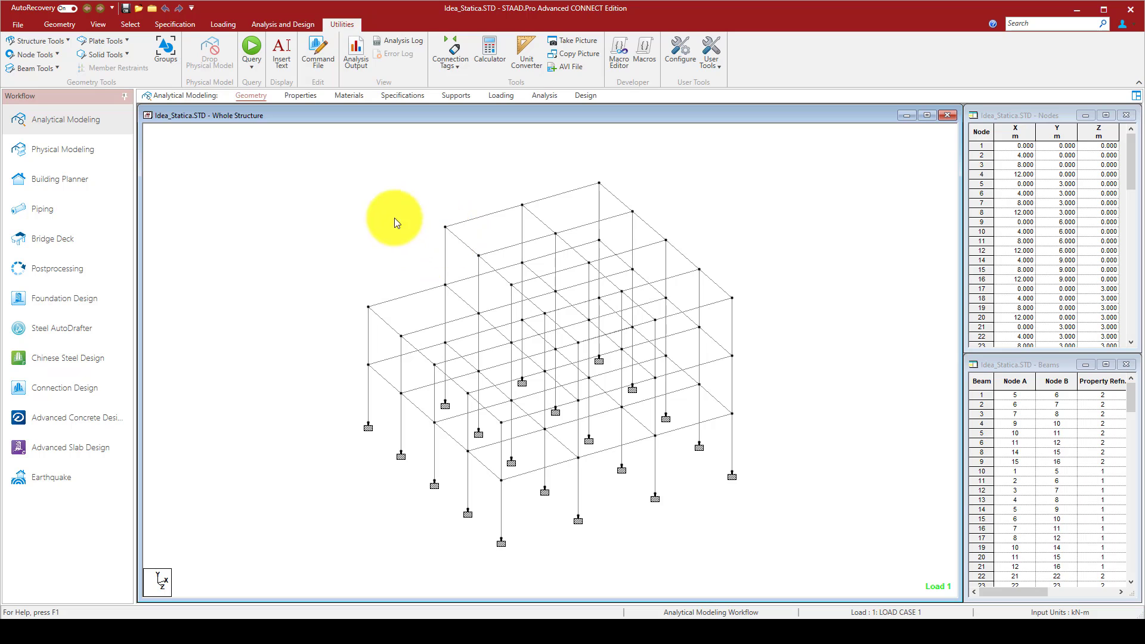
Switch to the Geometry cursor and select the beams and column at node 14
right_click(322, 191)
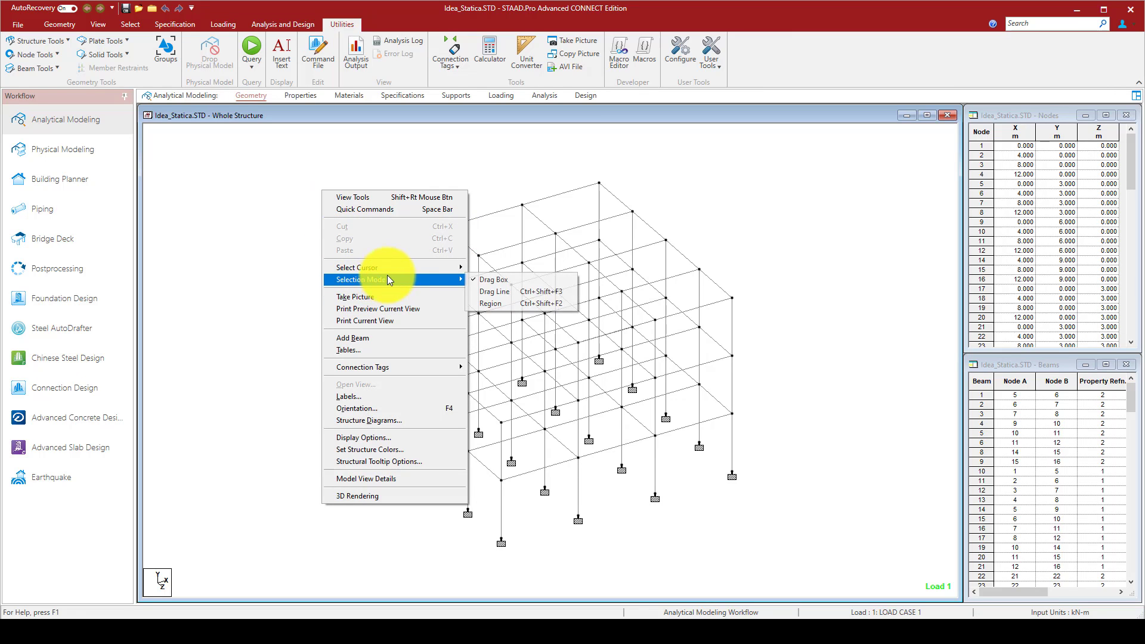
mouse_move(378, 269)
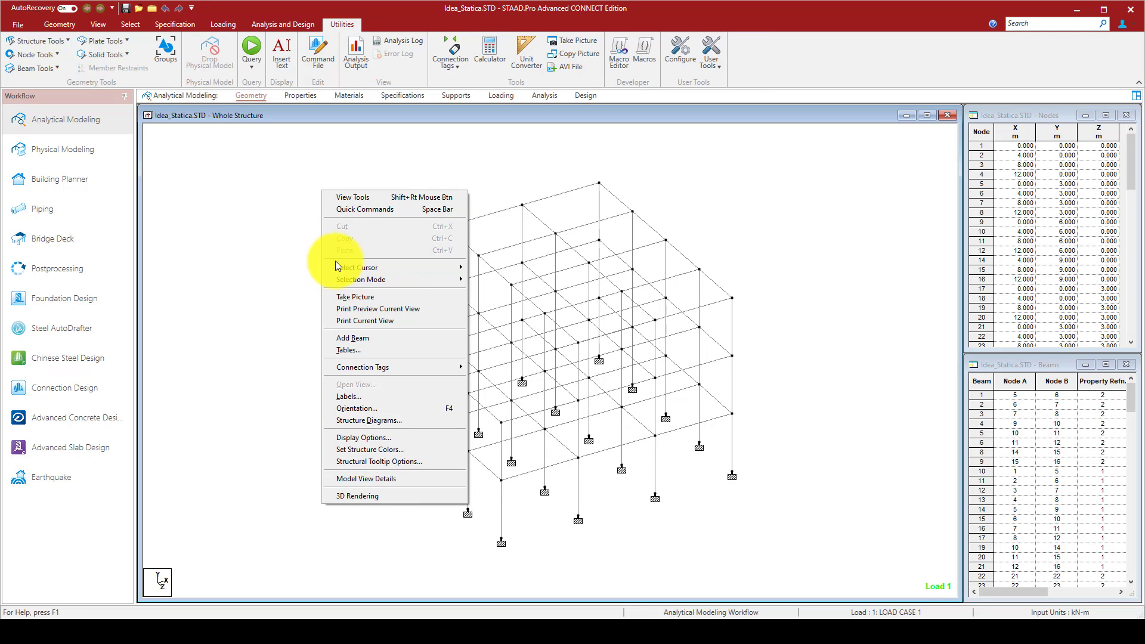
click(512, 184)
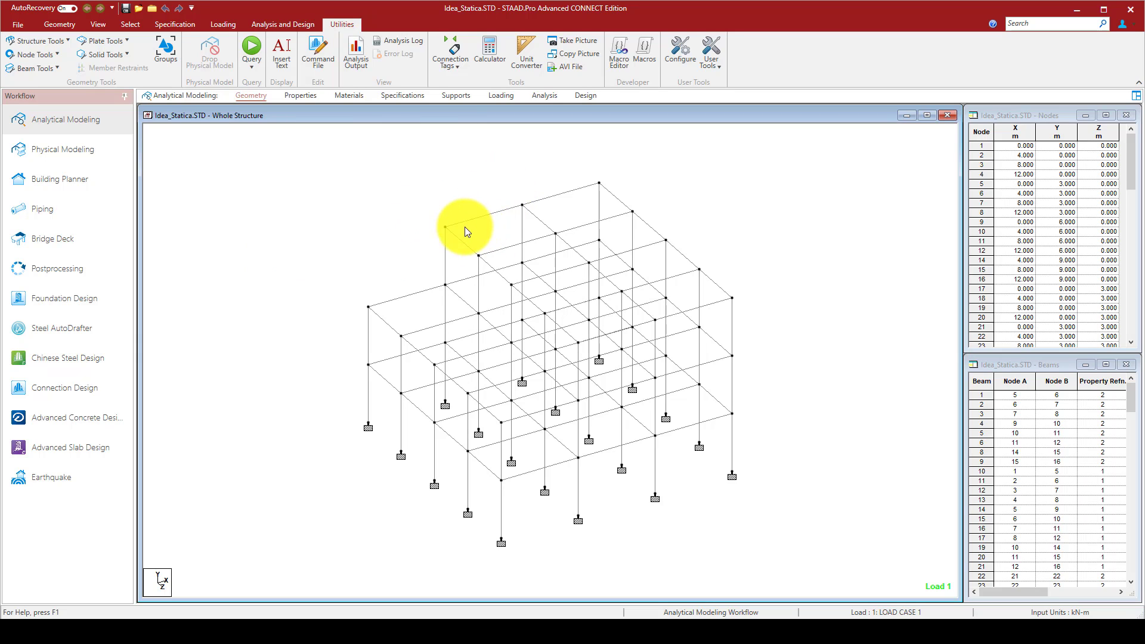
scroll(449, 242, up, 1)
scroll(435, 198, up, 1)
right_click(318, 200)
mouse_move(415, 273)
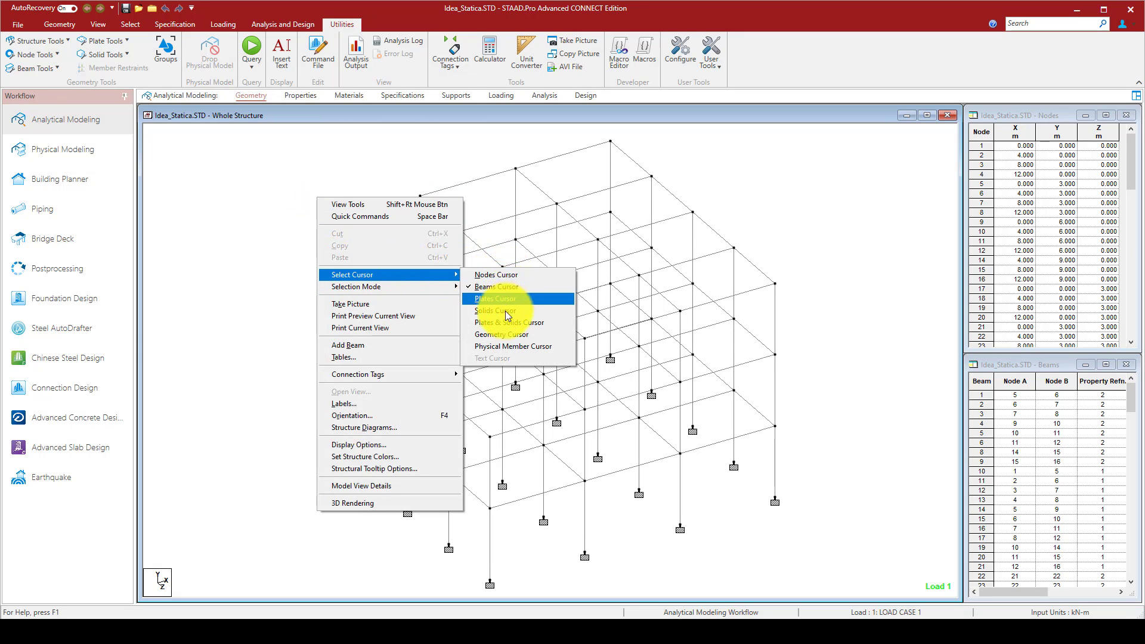
click(508, 336)
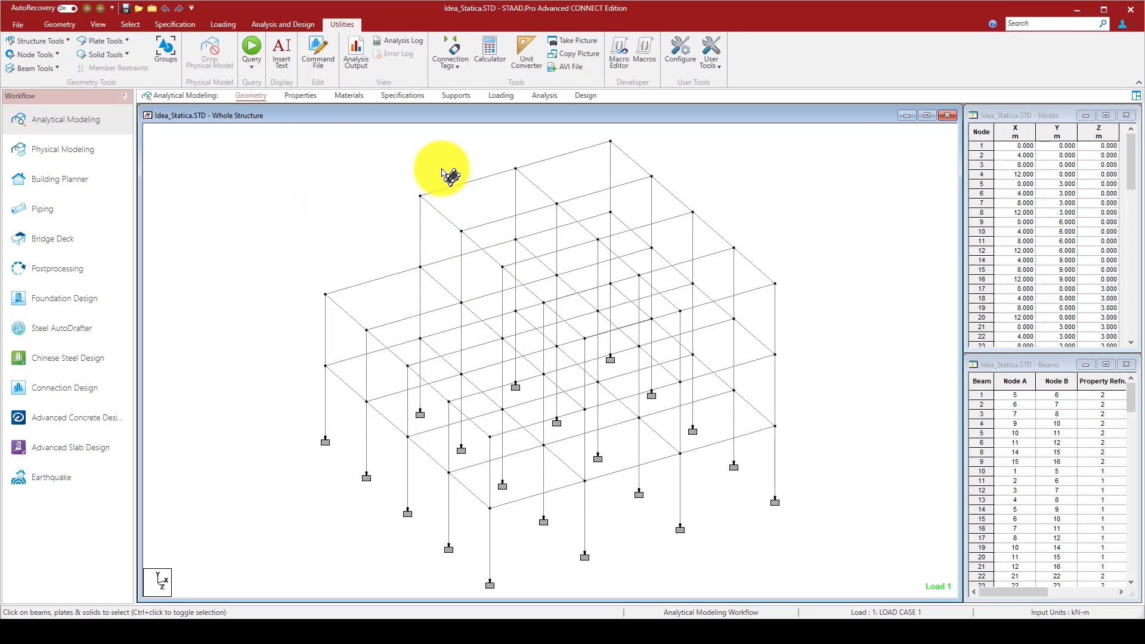
drag(442, 166, 395, 227)
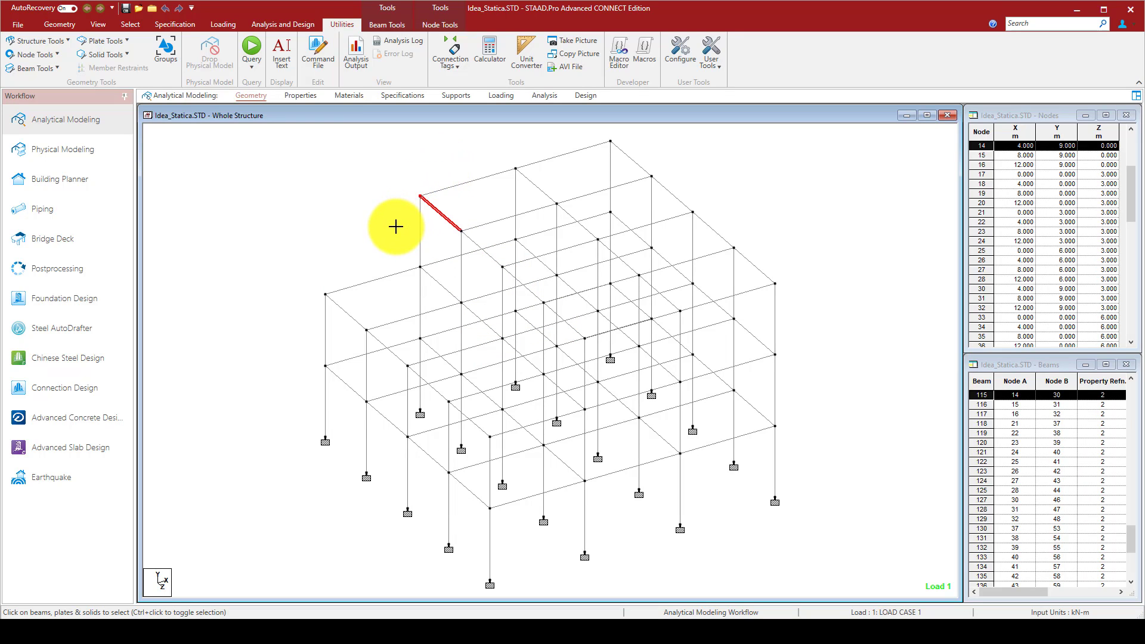
ctrl+click(435, 191)
ctrl+click(422, 195)
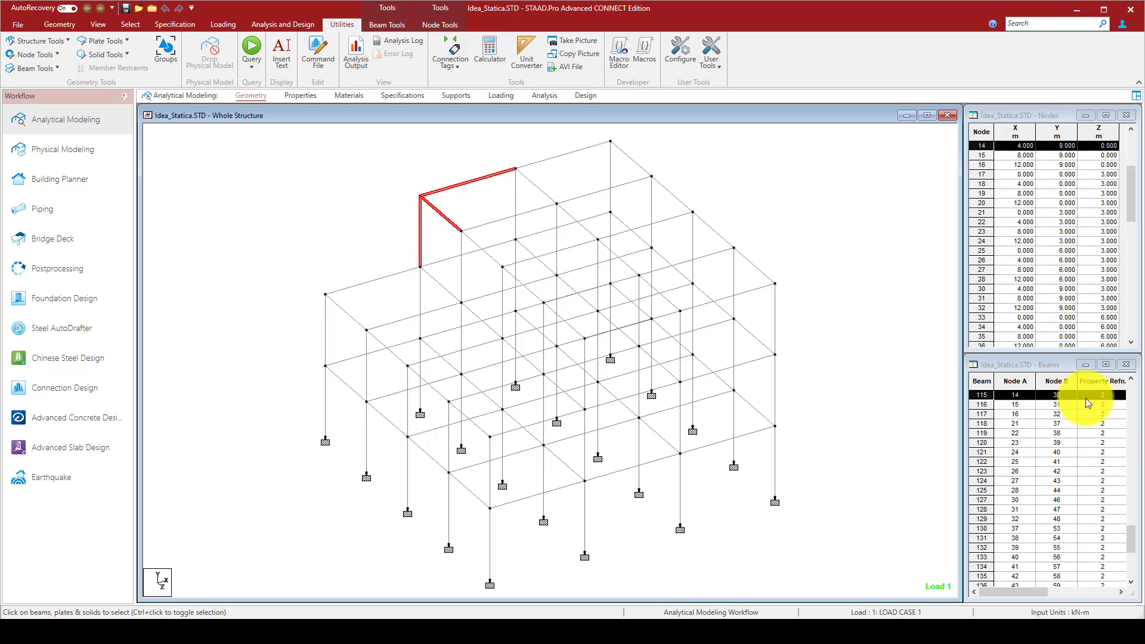
scroll(1086, 399, up, 3)
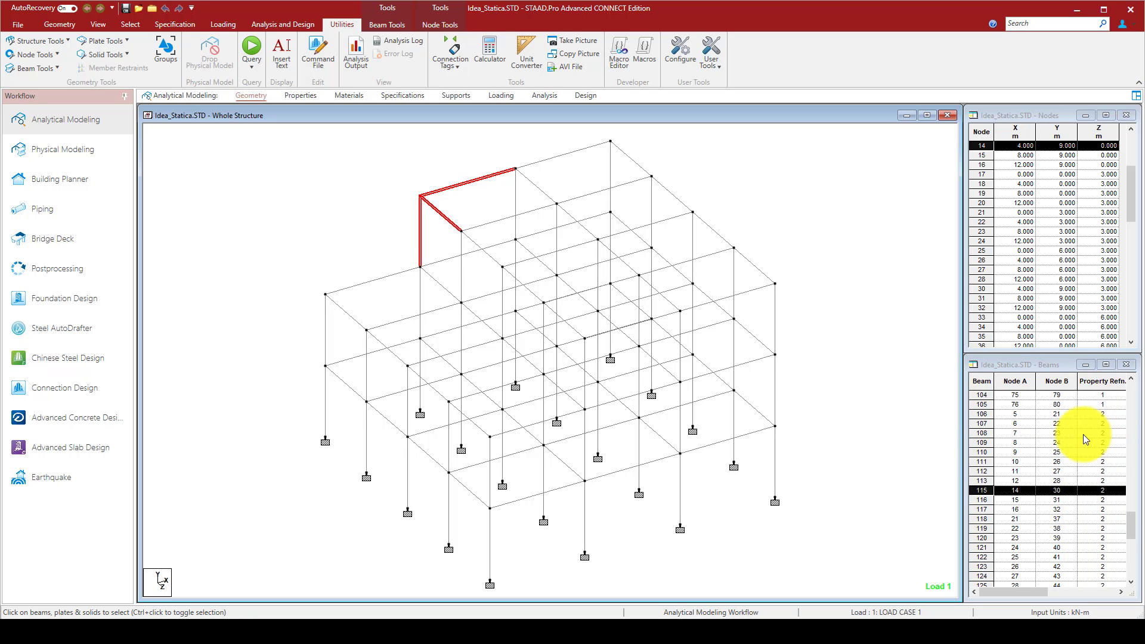
scroll(1088, 425, up, 10)
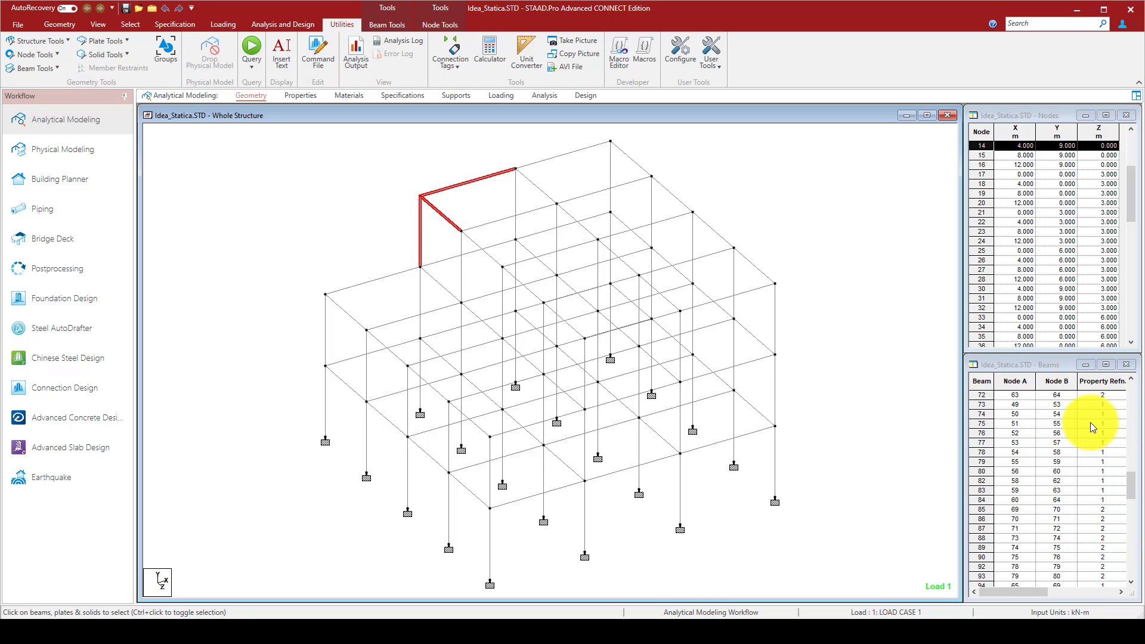
scroll(1096, 431, up, 3)
drag(1131, 463, 1130, 400)
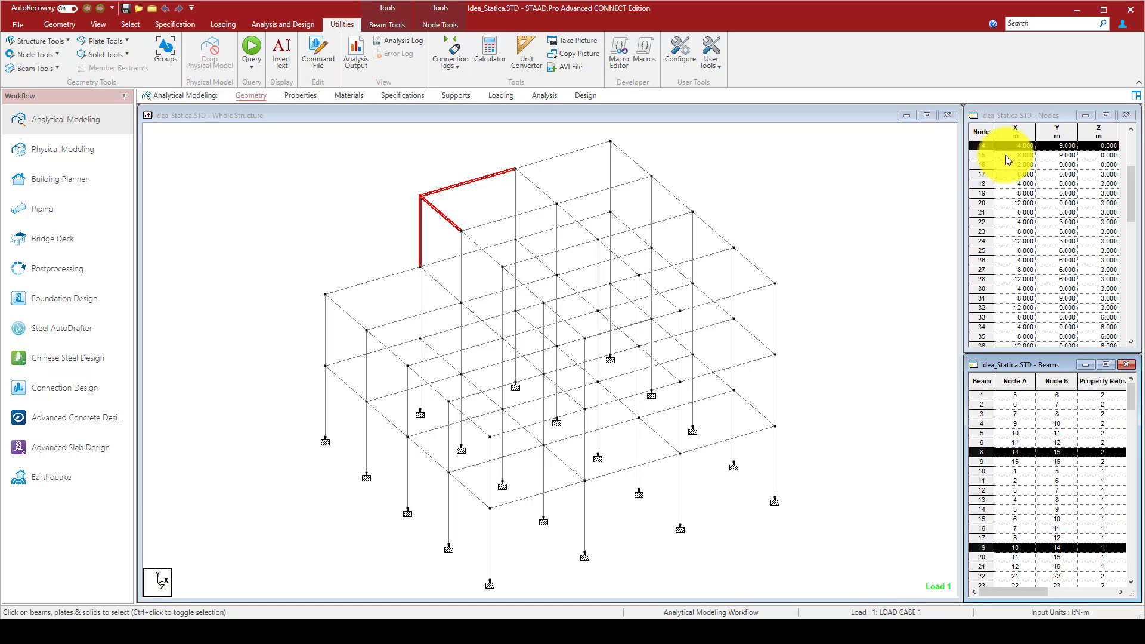
Switch to the Beams cursor, clear the selection, and pick the members at the top corner node
click(310, 164)
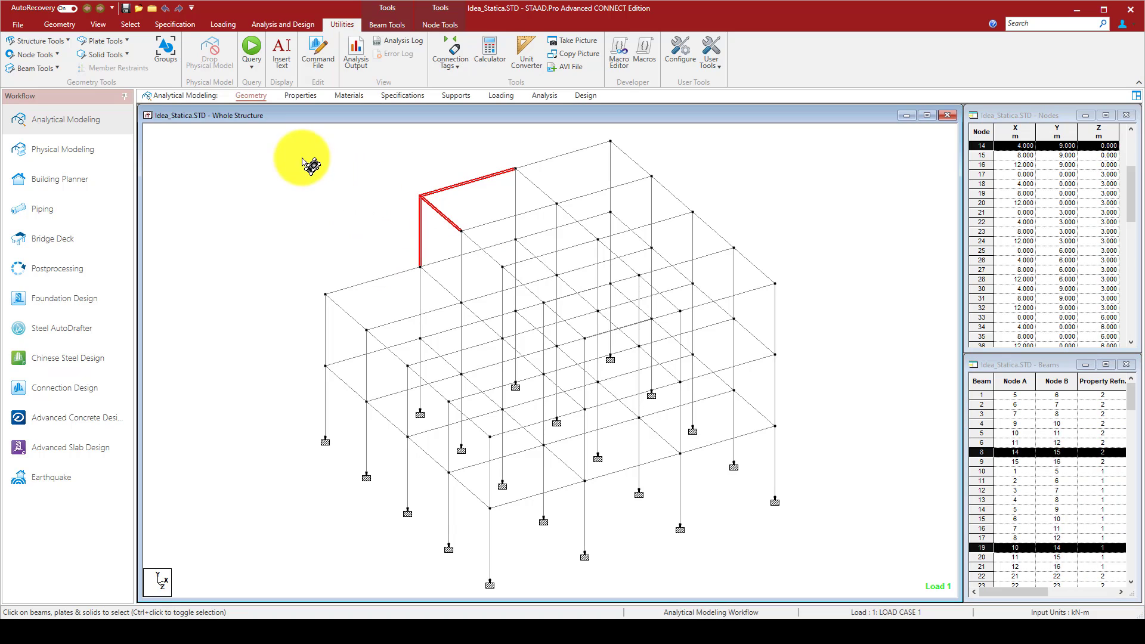
right_click(304, 160)
mouse_move(330, 250)
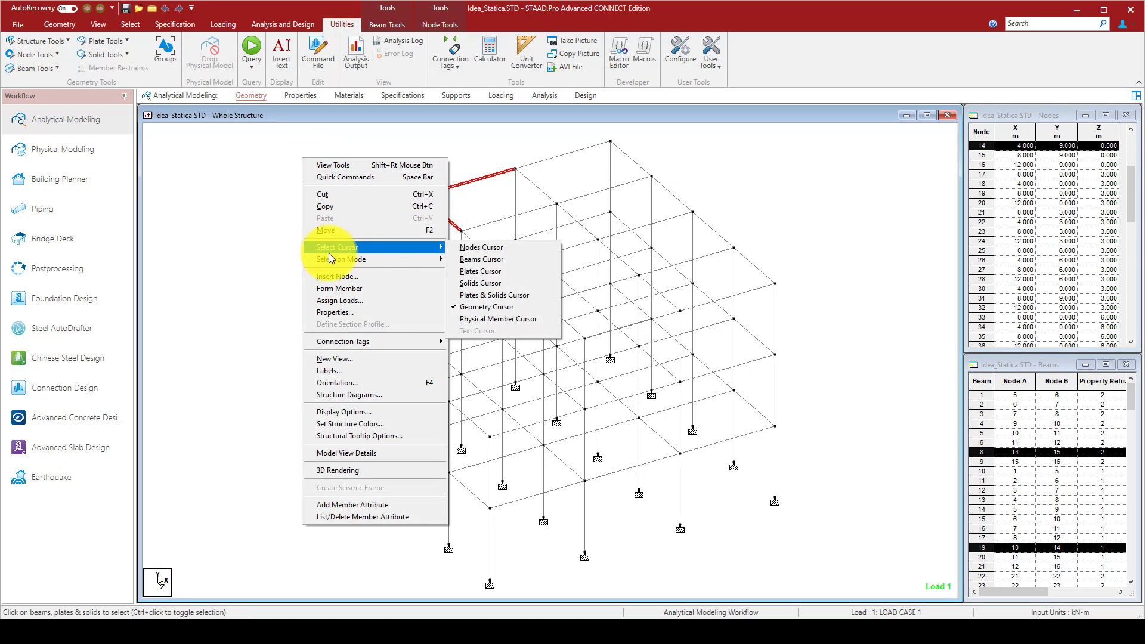
click(480, 259)
click(498, 201)
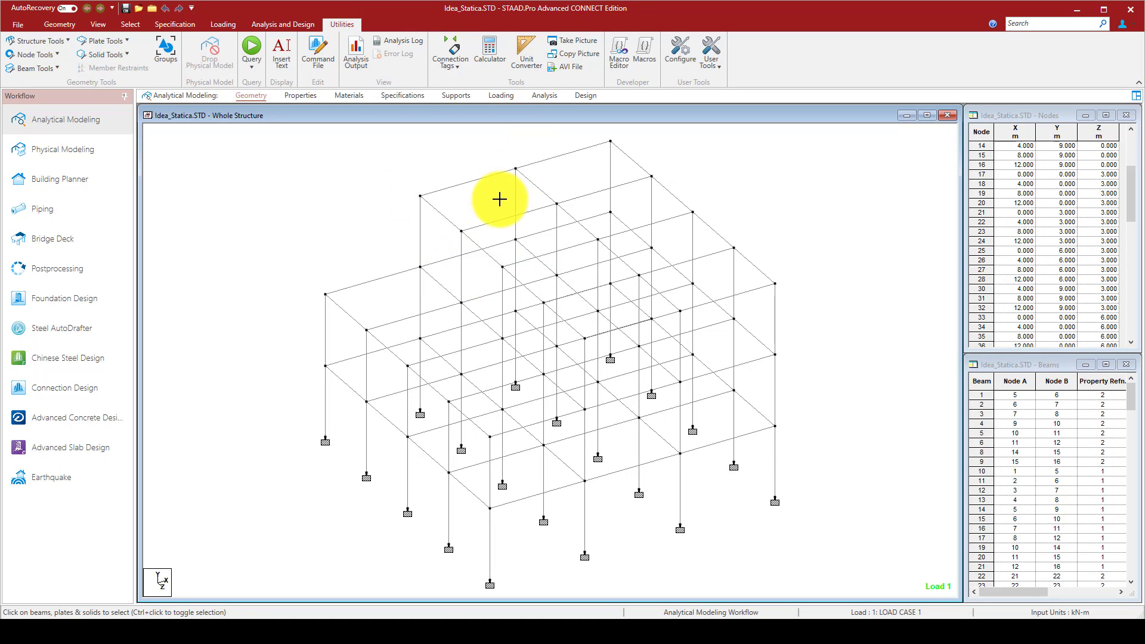
click(525, 172)
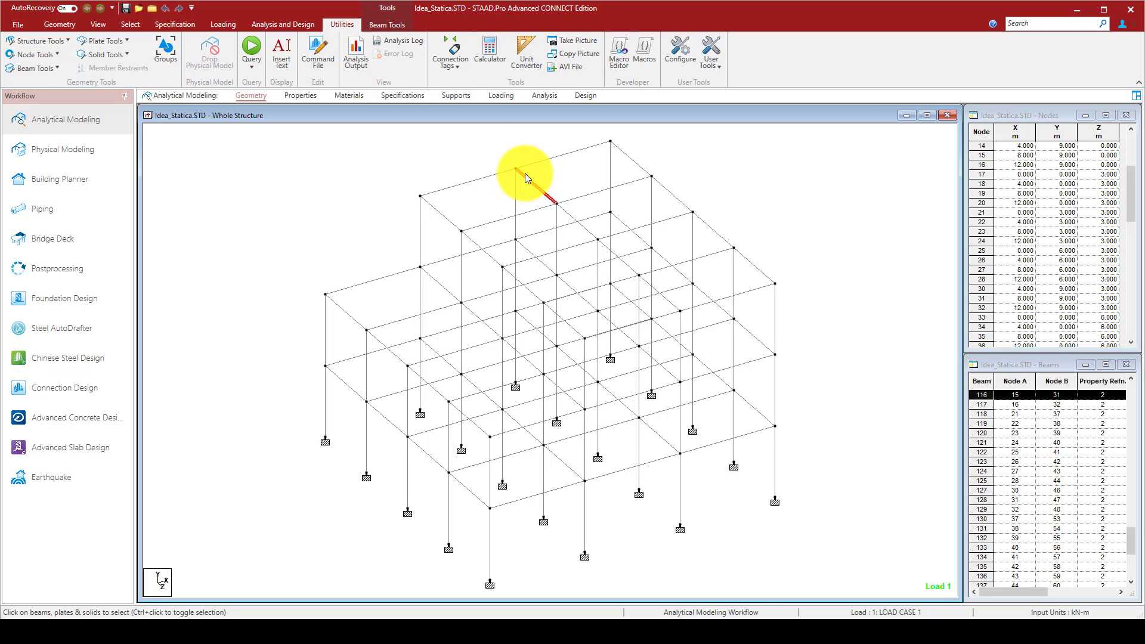
ctrl+click(528, 166)
ctrl+click(507, 171)
ctrl+click(516, 184)
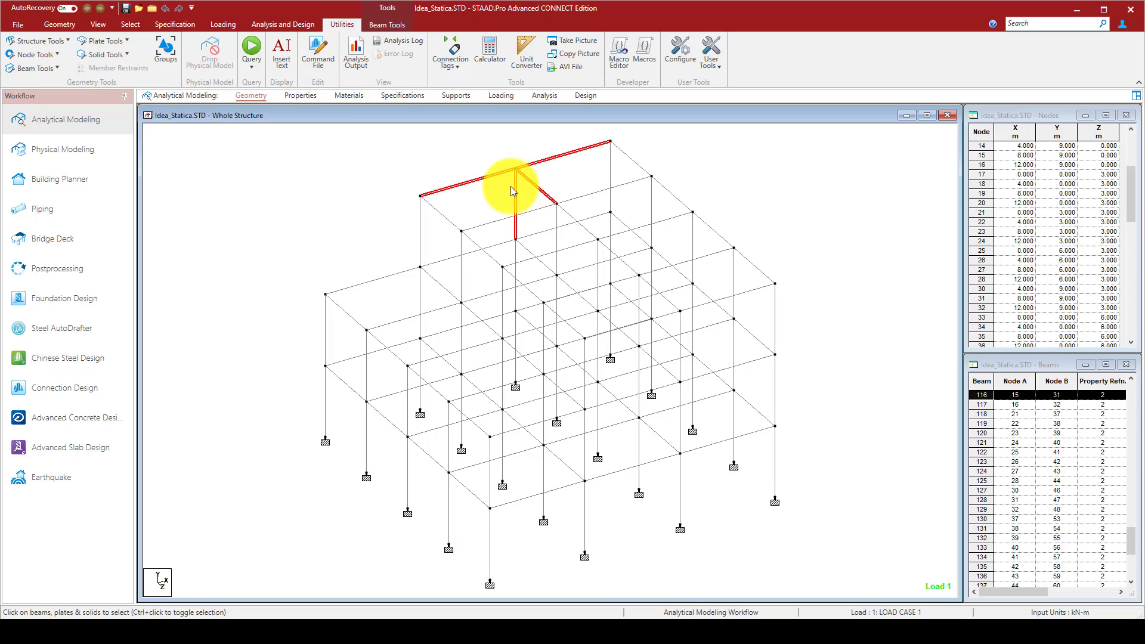
Clear the selection, switch to the Geometry cursor, and window-select the whole frame
click(471, 152)
scroll(420, 174, down, 3)
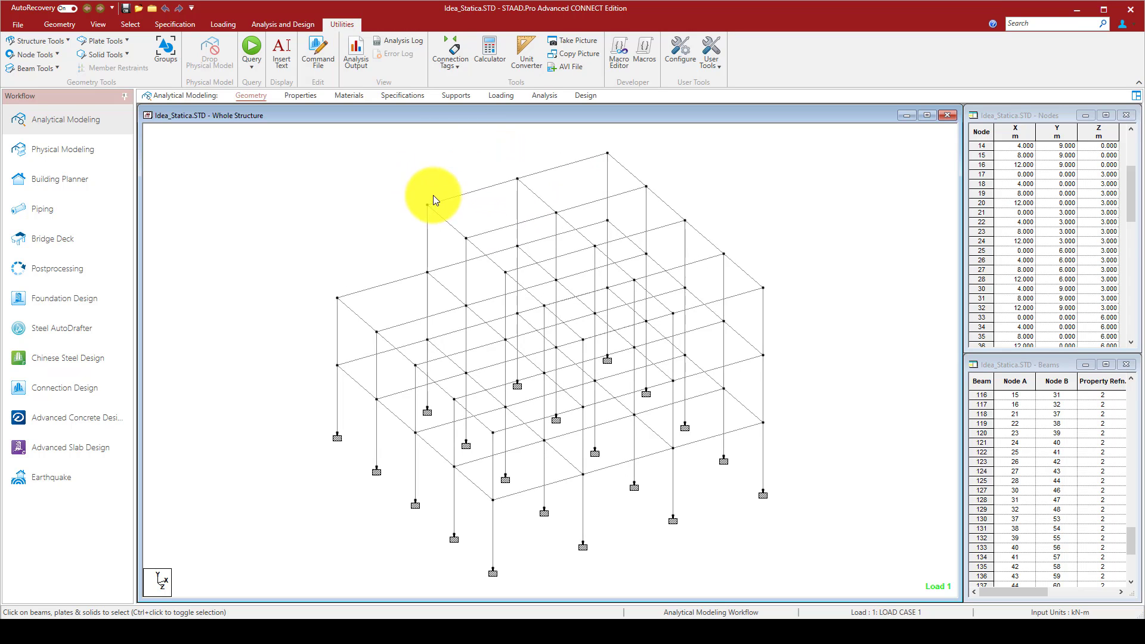
right_click(289, 170)
mouse_move(326, 247)
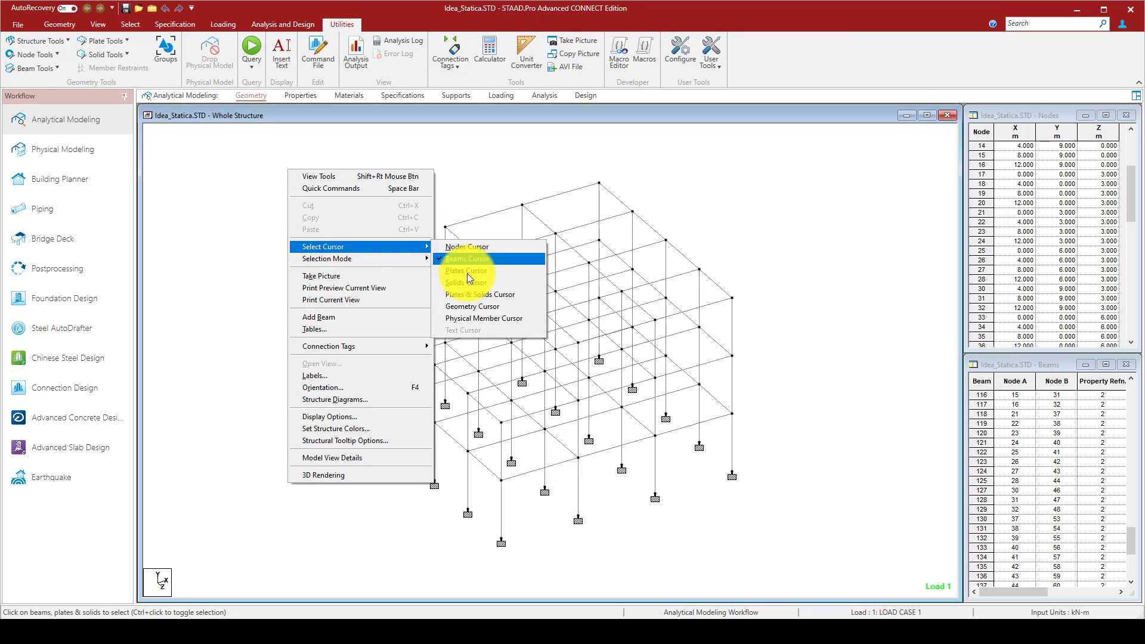
click(475, 307)
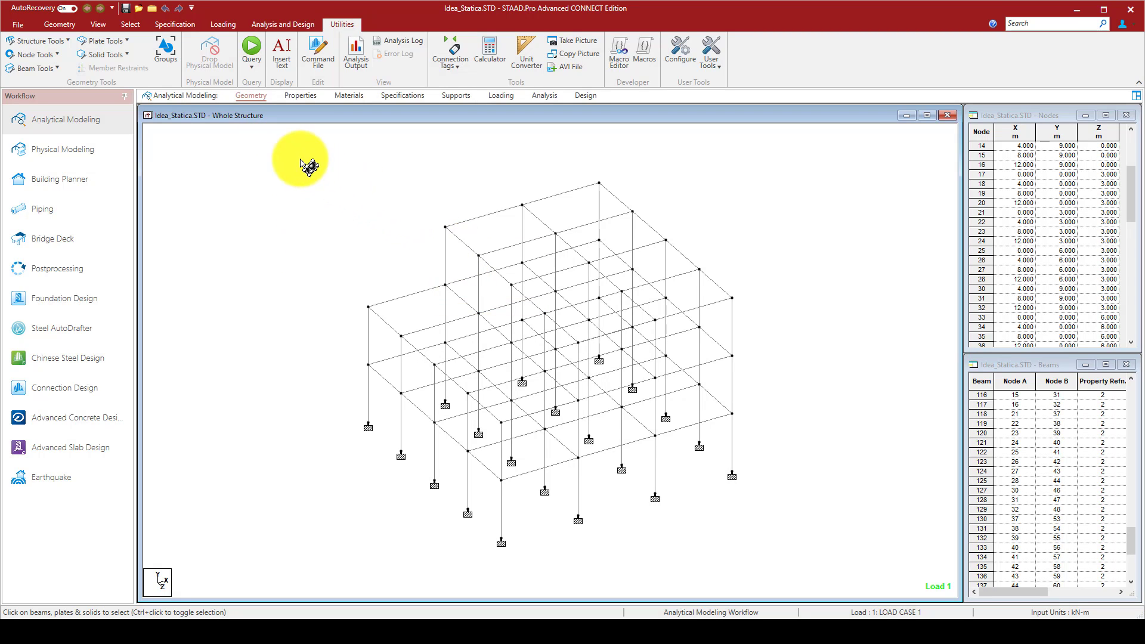
drag(301, 158, 784, 565)
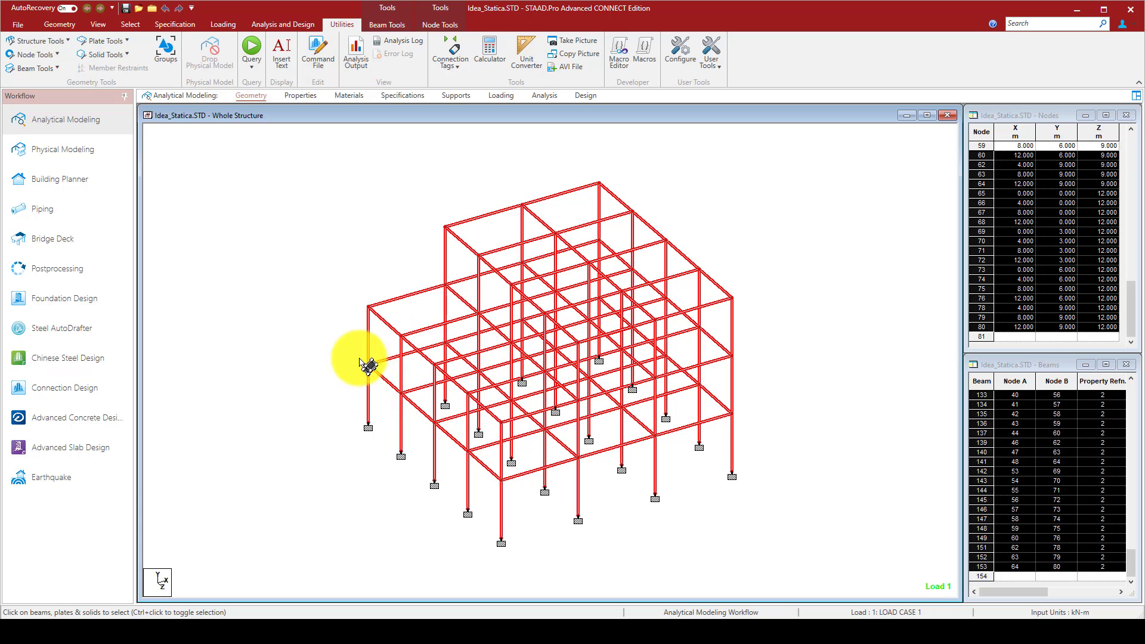
Launch the IDEA STATICA user tool with the whole frame selected
click(719, 70)
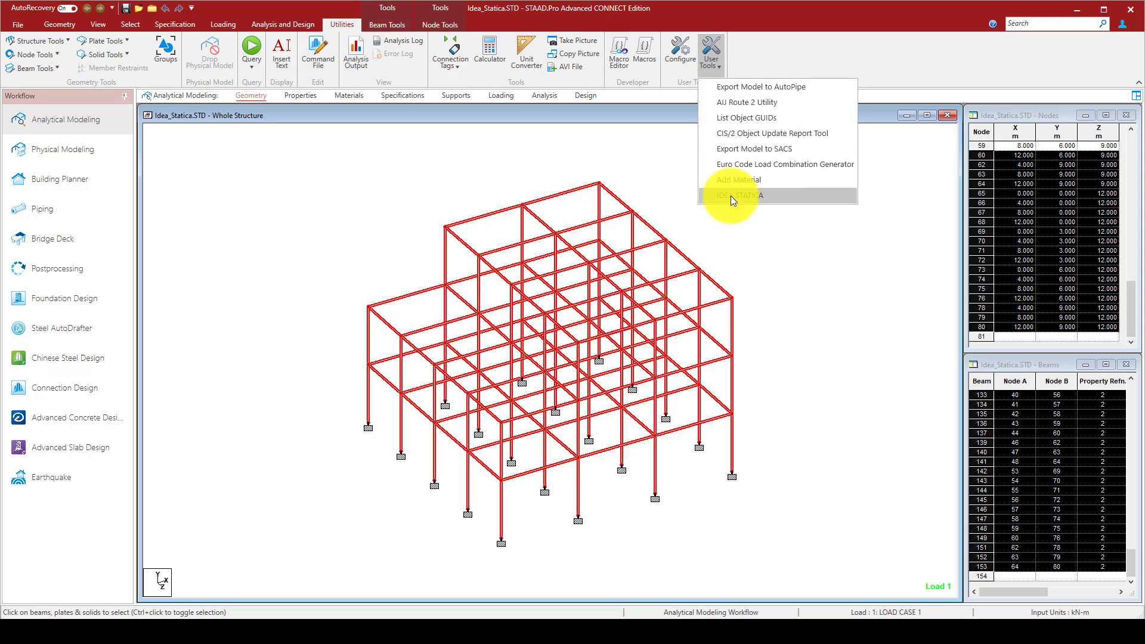
click(746, 195)
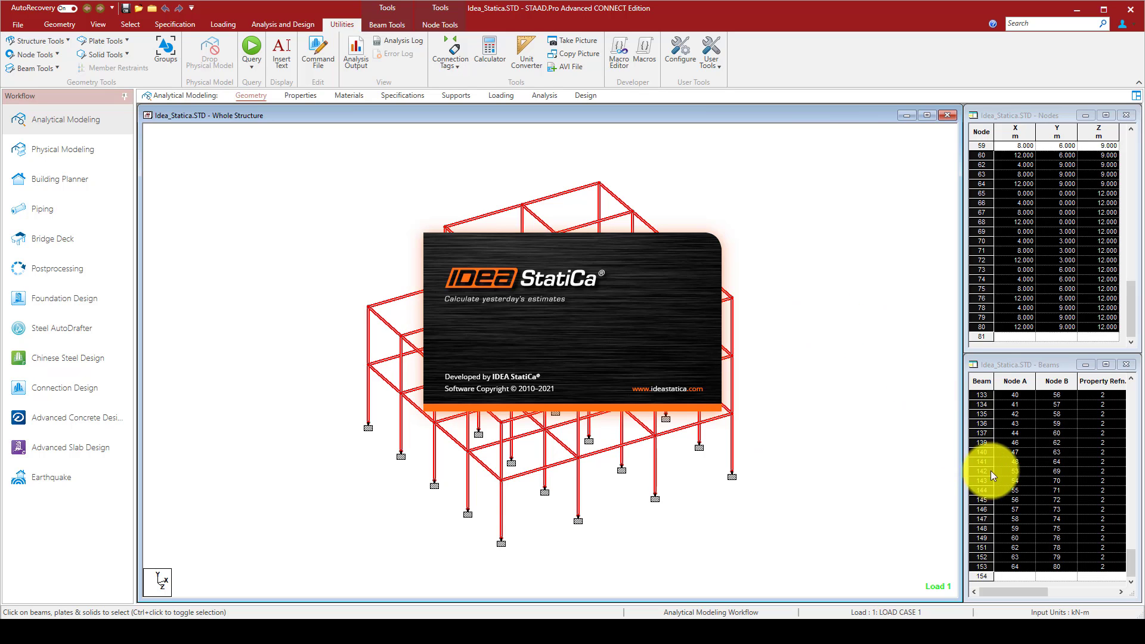
Zoom and orbit the imported frame in Checkbot to inspect its members from above
scroll(558, 348, up, 3)
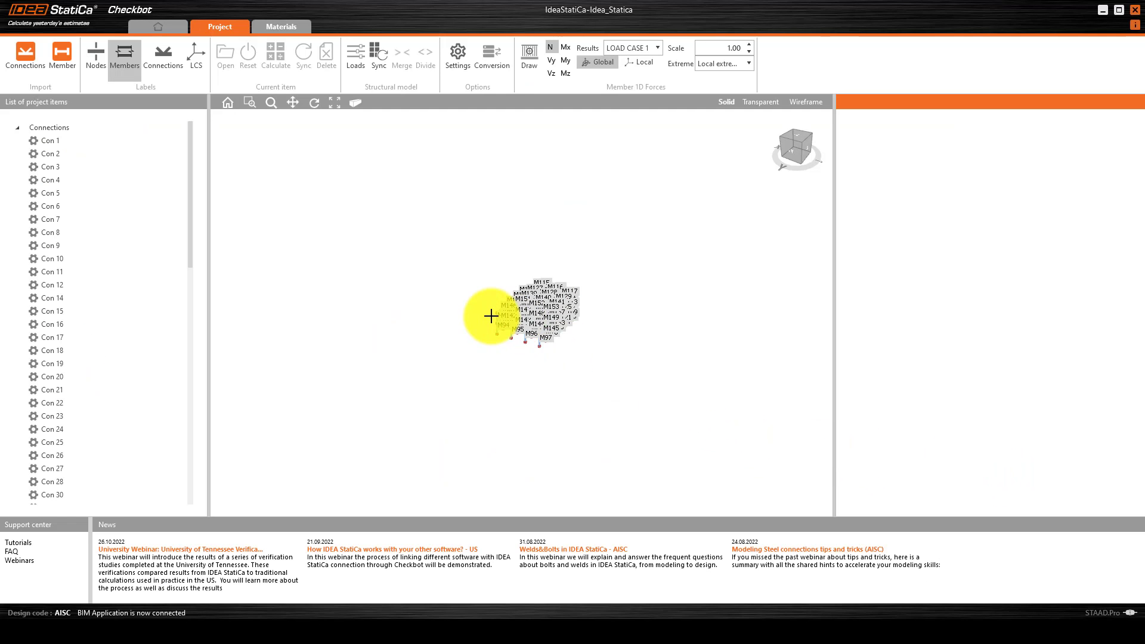
scroll(652, 304, up, 5)
scroll(686, 286, down, 3)
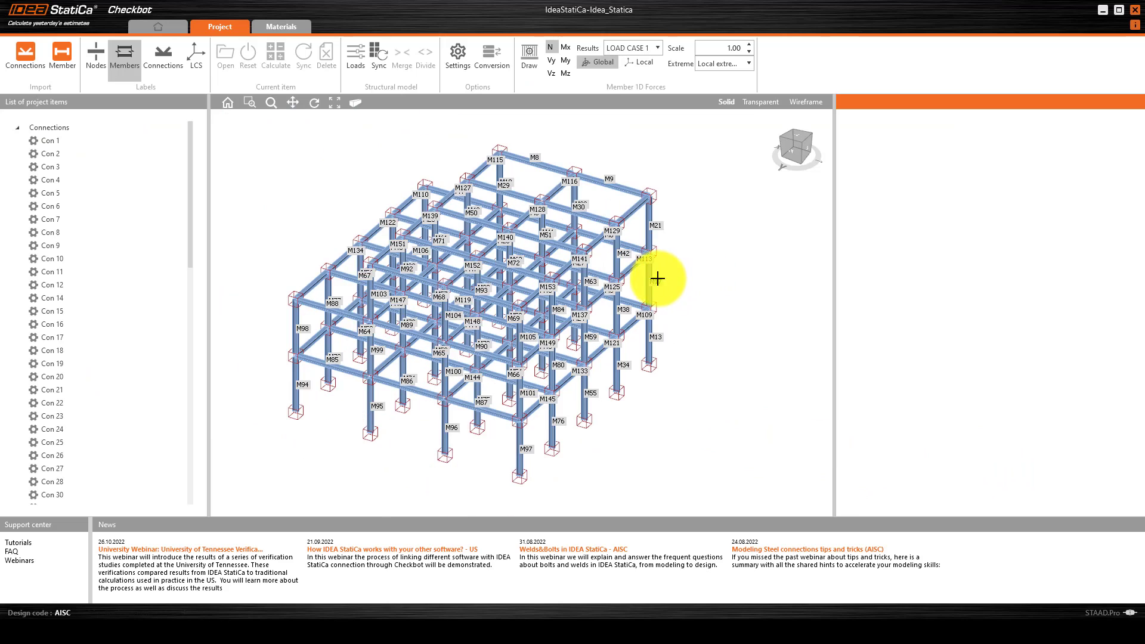
scroll(657, 279, down, 2)
scroll(617, 278, up, 2)
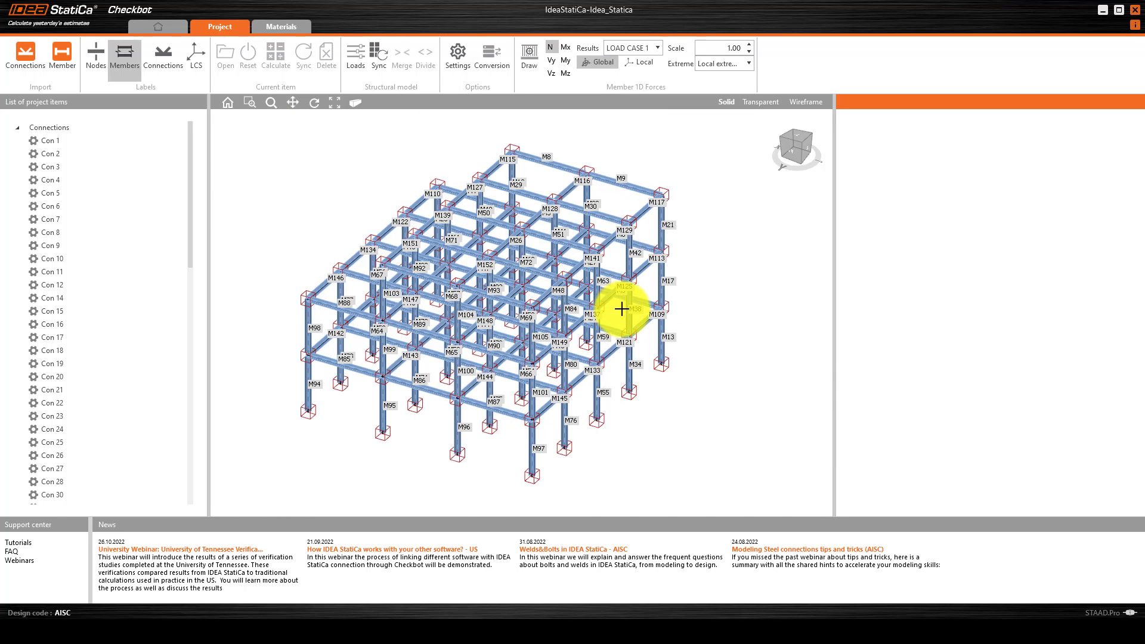
right_drag(614, 307, 596, 389)
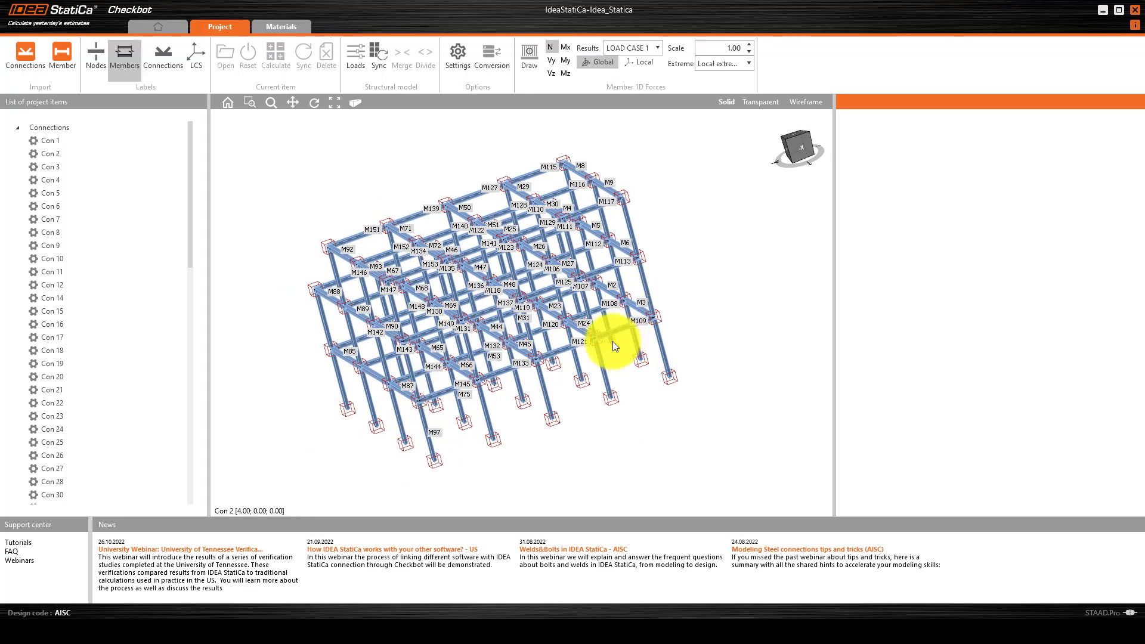
scroll(609, 335, up, 4)
scroll(686, 328, down, 4)
right_drag(686, 316, 621, 301)
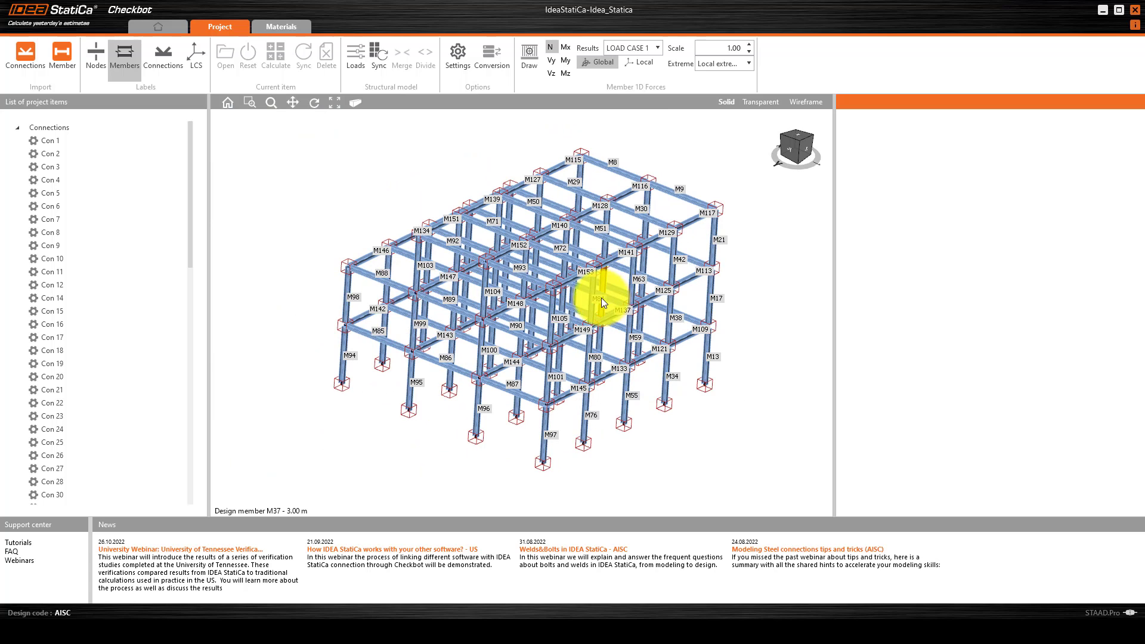
scroll(361, 241, up, 1)
scroll(345, 283, up, 1)
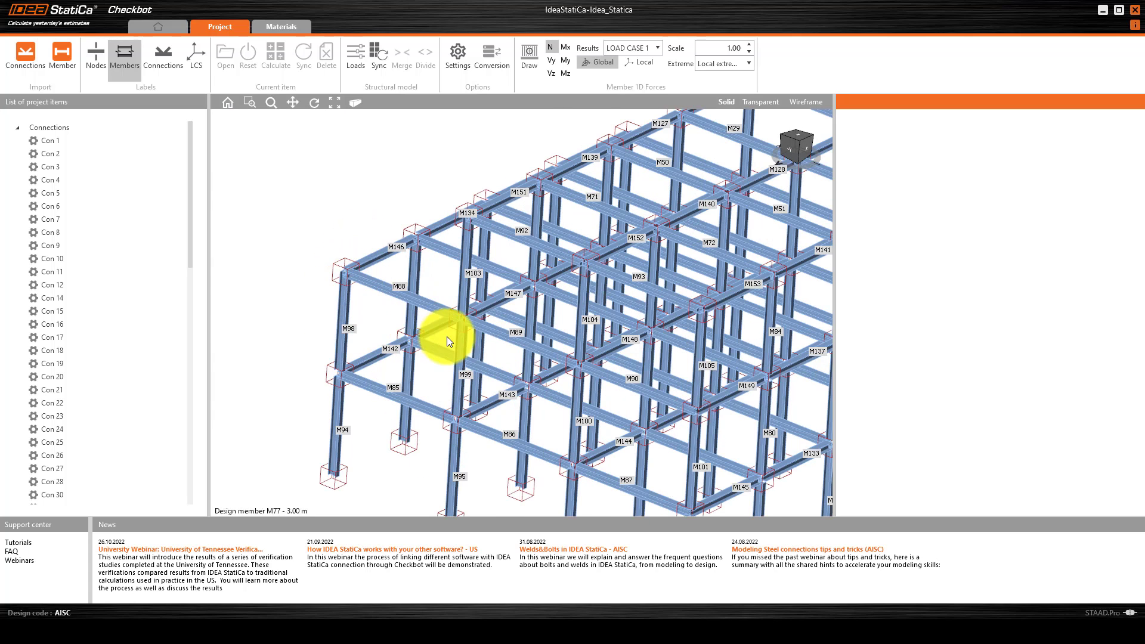
scroll(454, 322, up, 2)
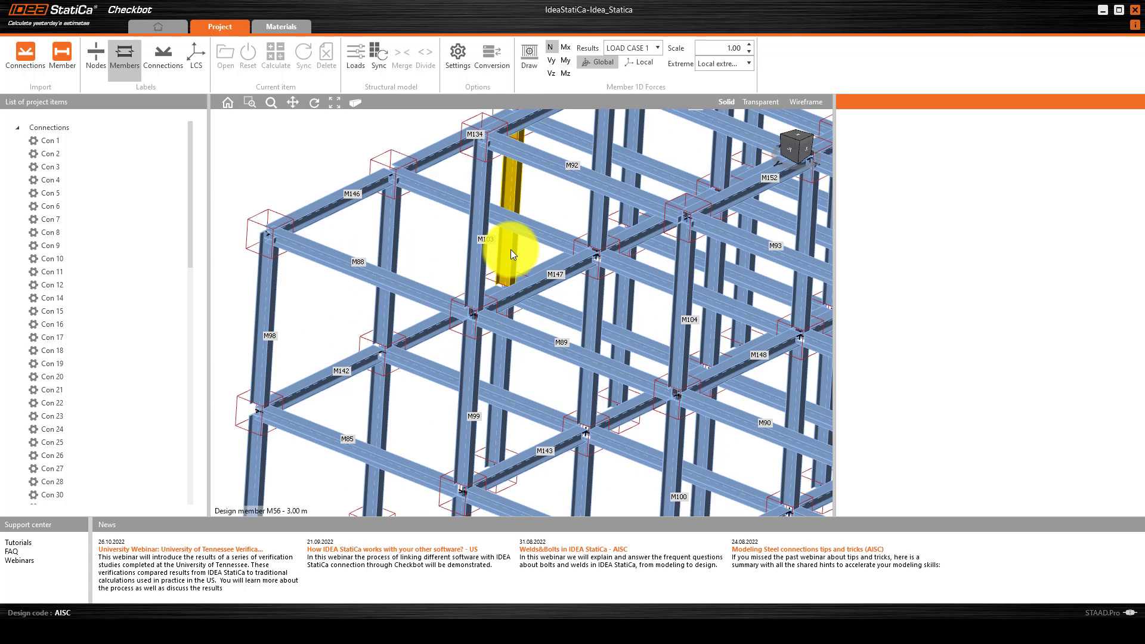
mouse_move(559, 279)
right_down()
mouse_move(476, 293)
mouse_move(452, 320)
mouse_move(493, 333)
mouse_move(557, 283)
right_up()
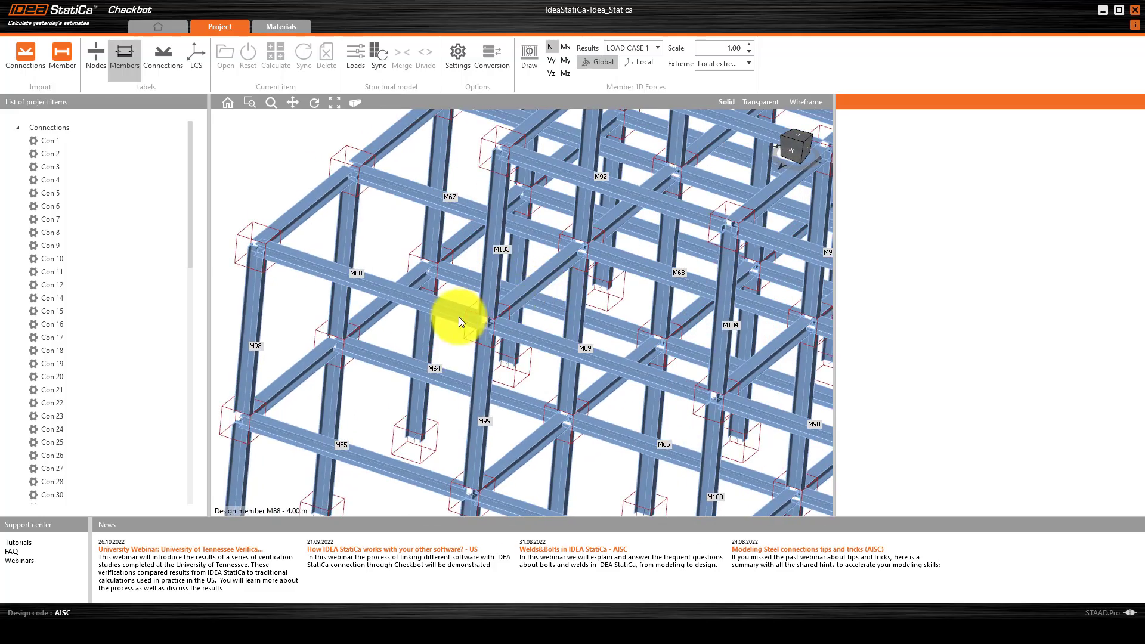
scroll(457, 302, down, 5)
Select connection Con 65 at the base of M94 and import it for design
click(85, 209)
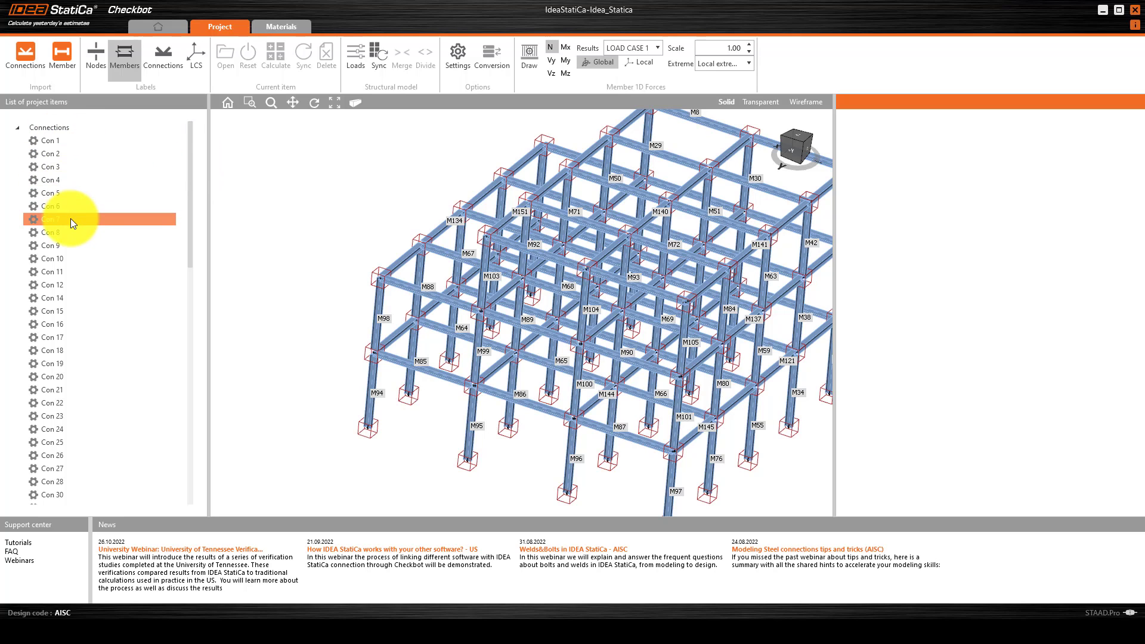
click(377, 277)
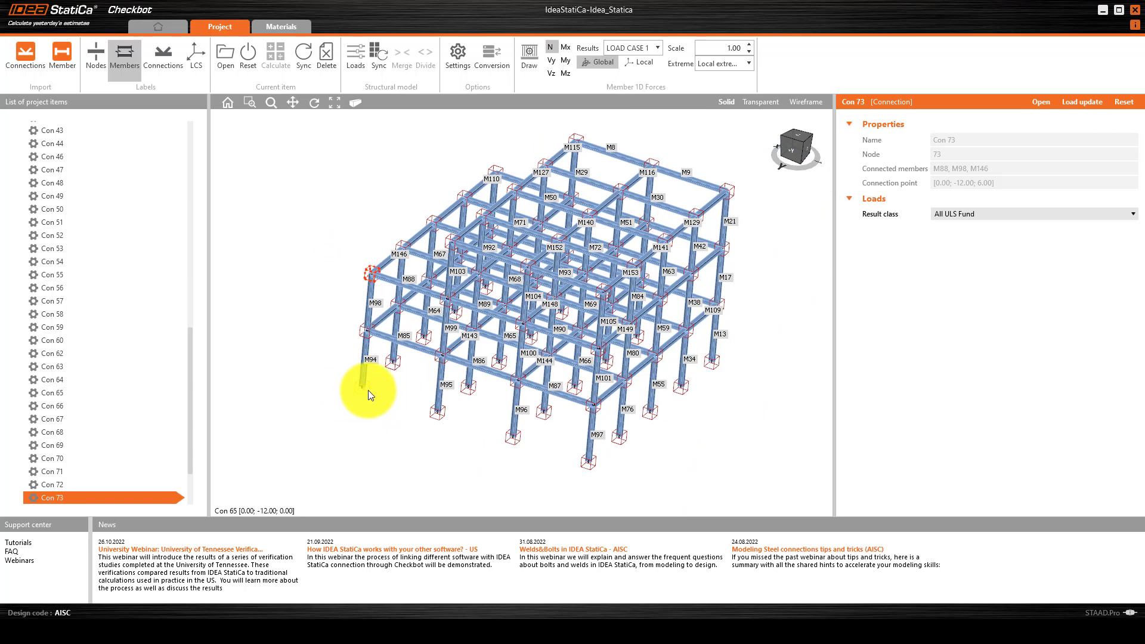
click(361, 391)
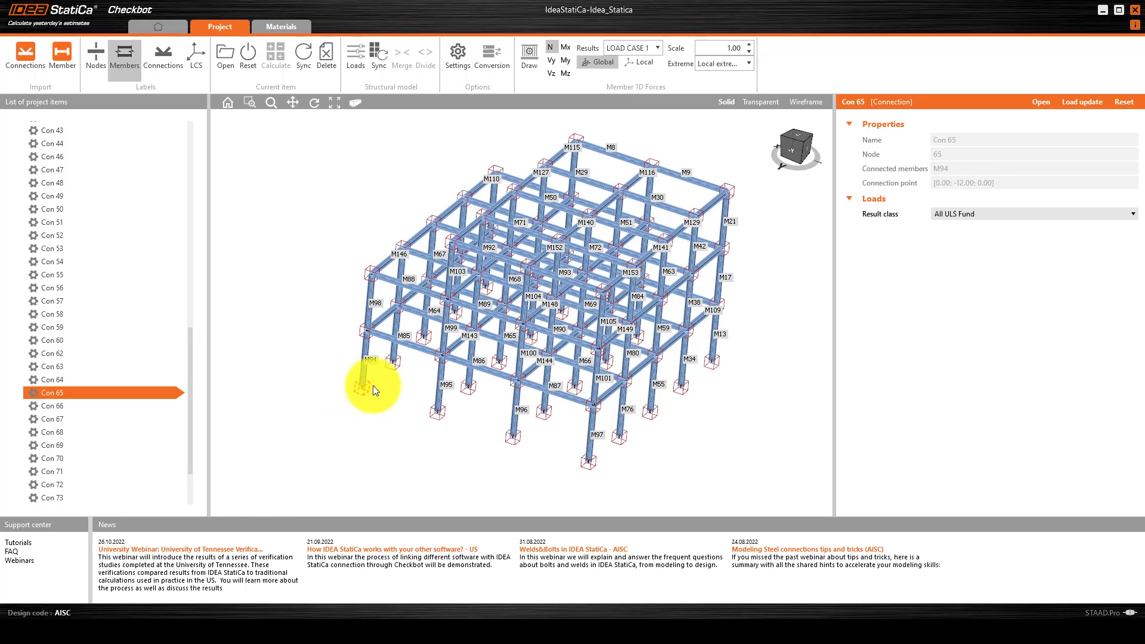
click(26, 52)
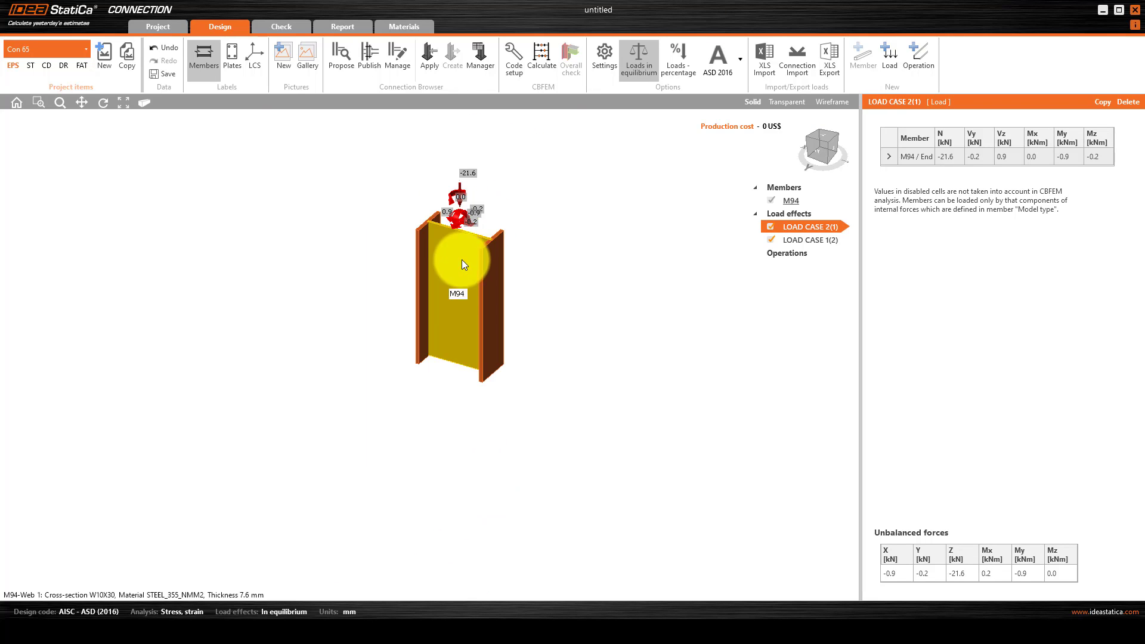
Select column M94 and review its forces under LOAD CASE 2(1) and LOAD CASE 1(2)
scroll(463, 249, up, 3)
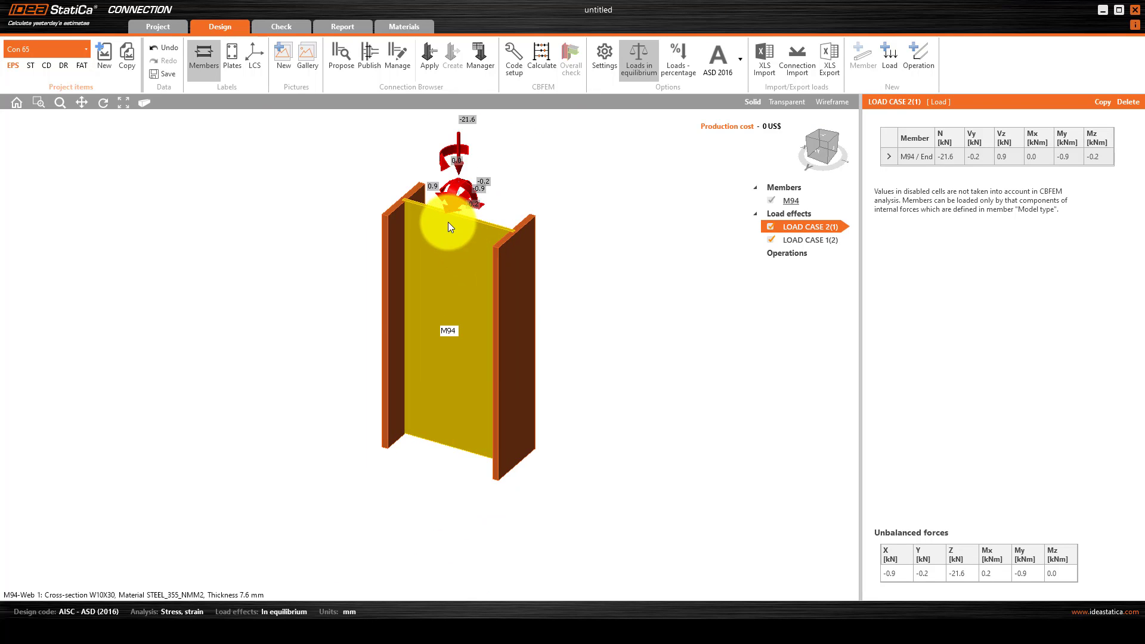
click(489, 227)
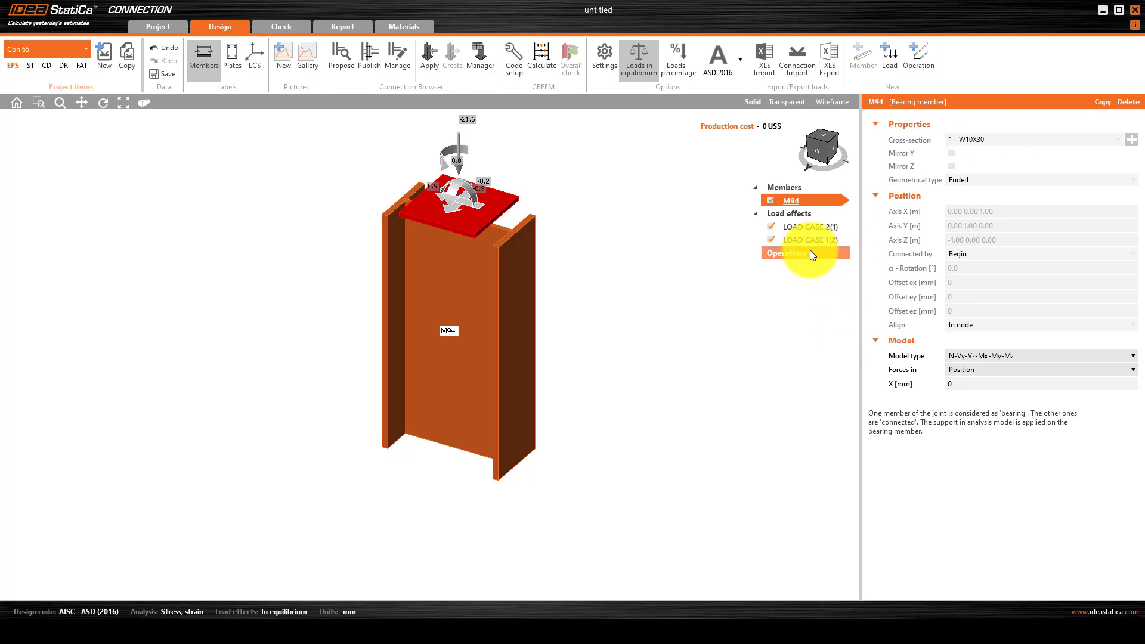
click(814, 226)
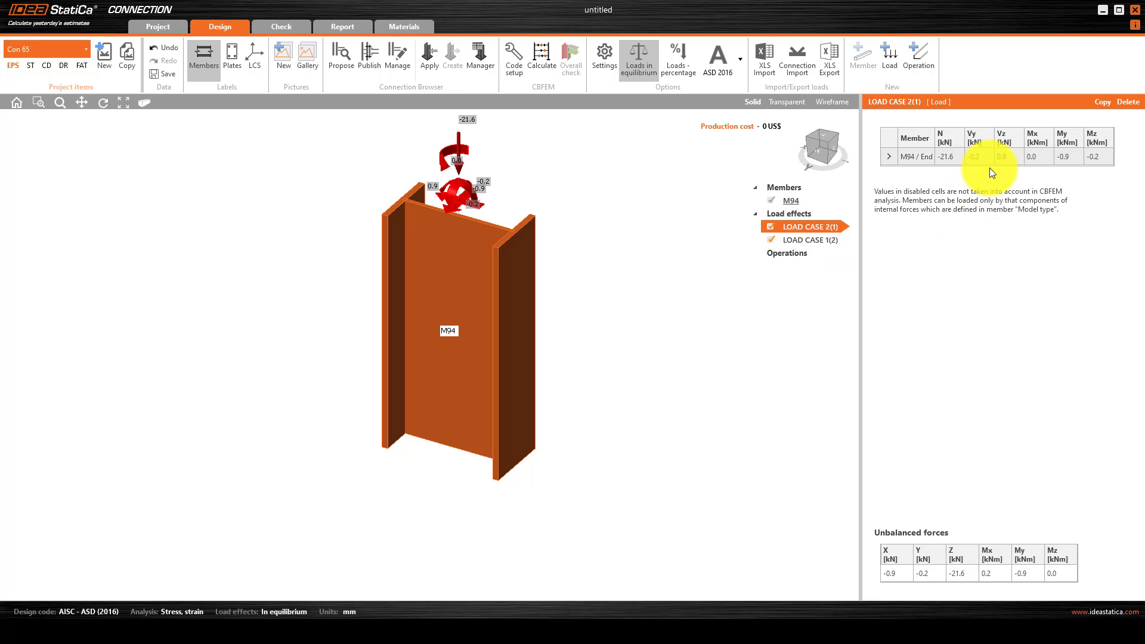
click(817, 241)
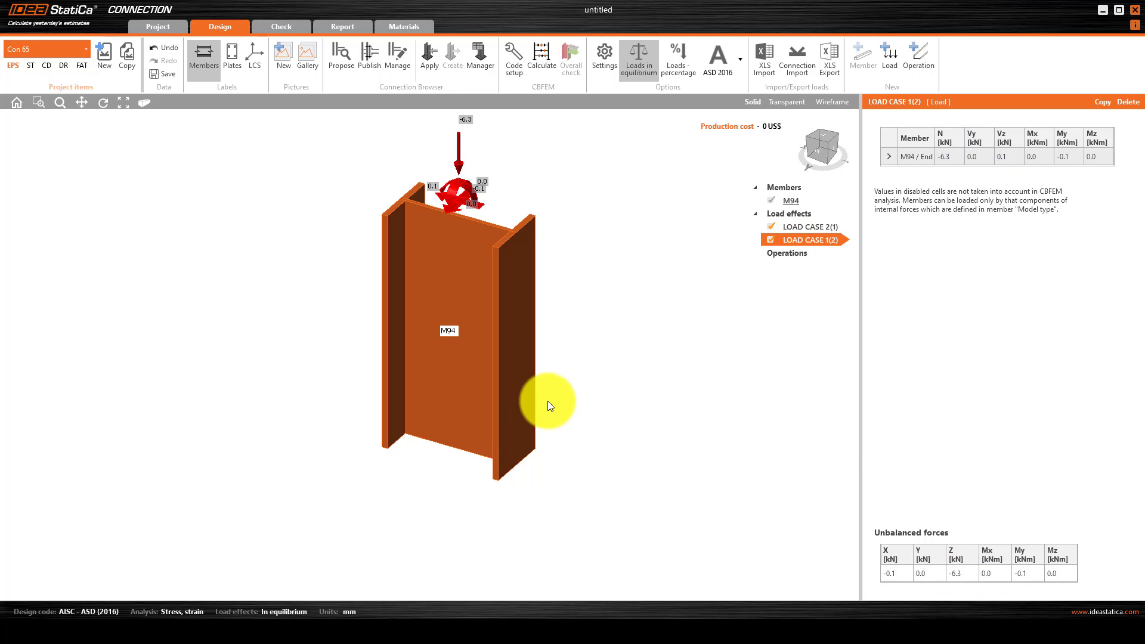
scroll(557, 217, down, 2)
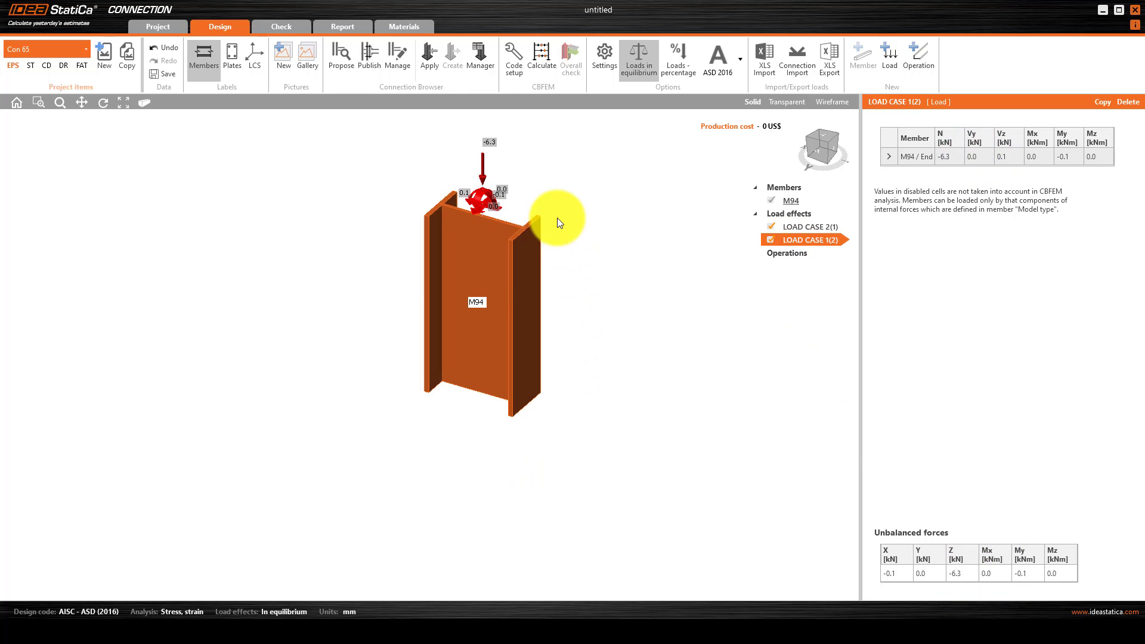
Connect member M94 and apply the 'Base plate, ribs' design template
click(485, 371)
right_click(486, 371)
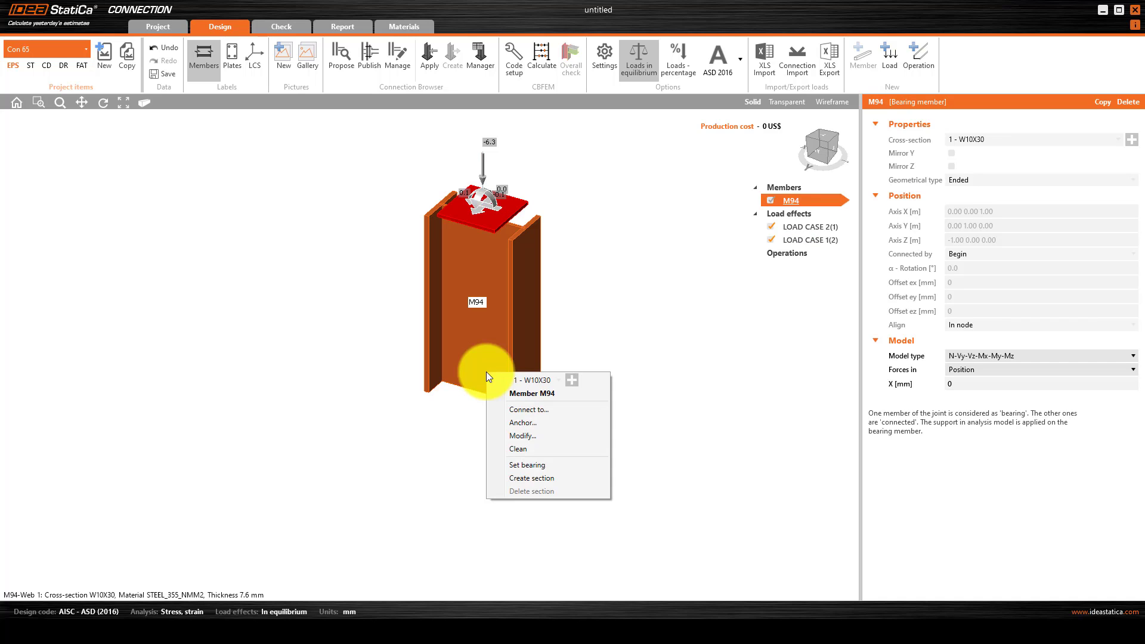
click(529, 410)
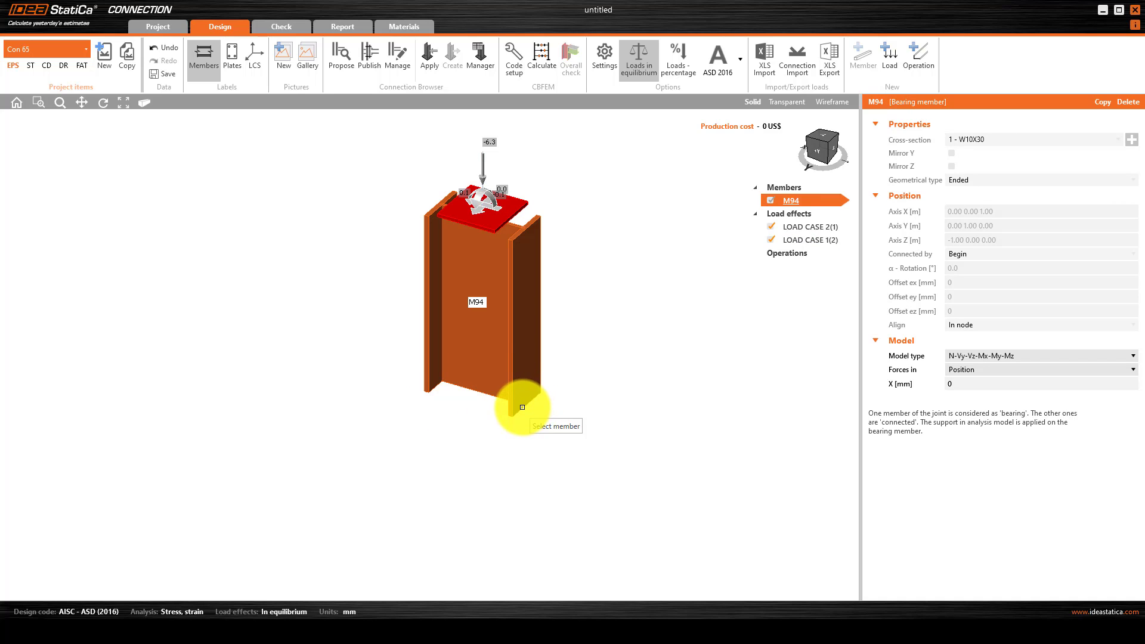
click(480, 392)
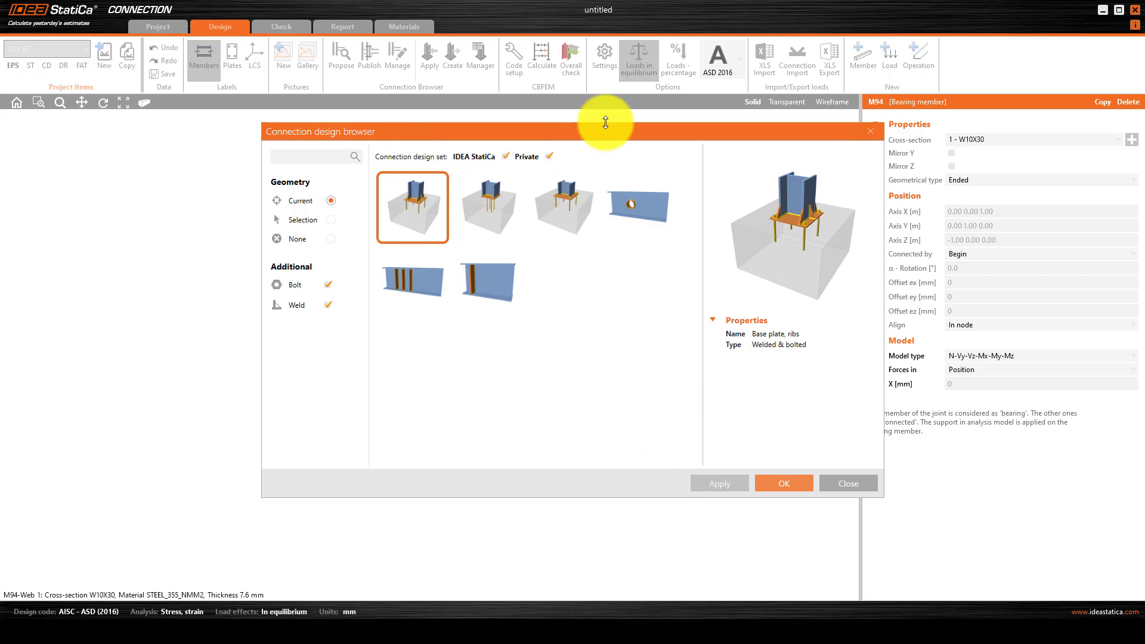
drag(600, 131, 474, 119)
click(659, 471)
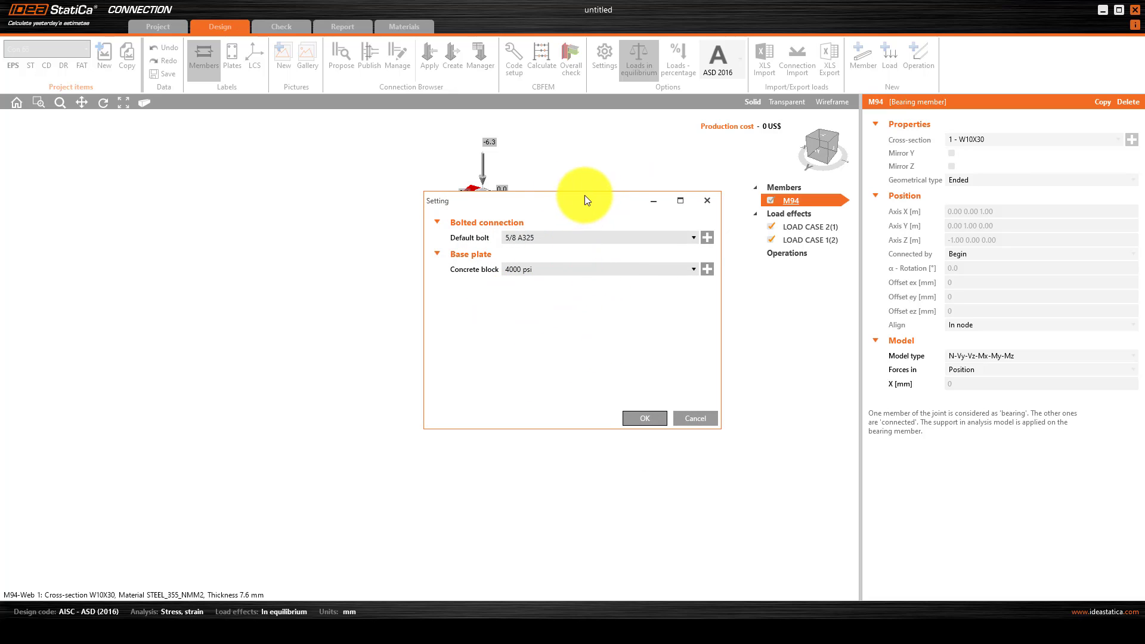
Keep 5/8 A325 as the default bolt assembly and 4000 psi concrete, and confirm the settings
drag(567, 192, 534, 187)
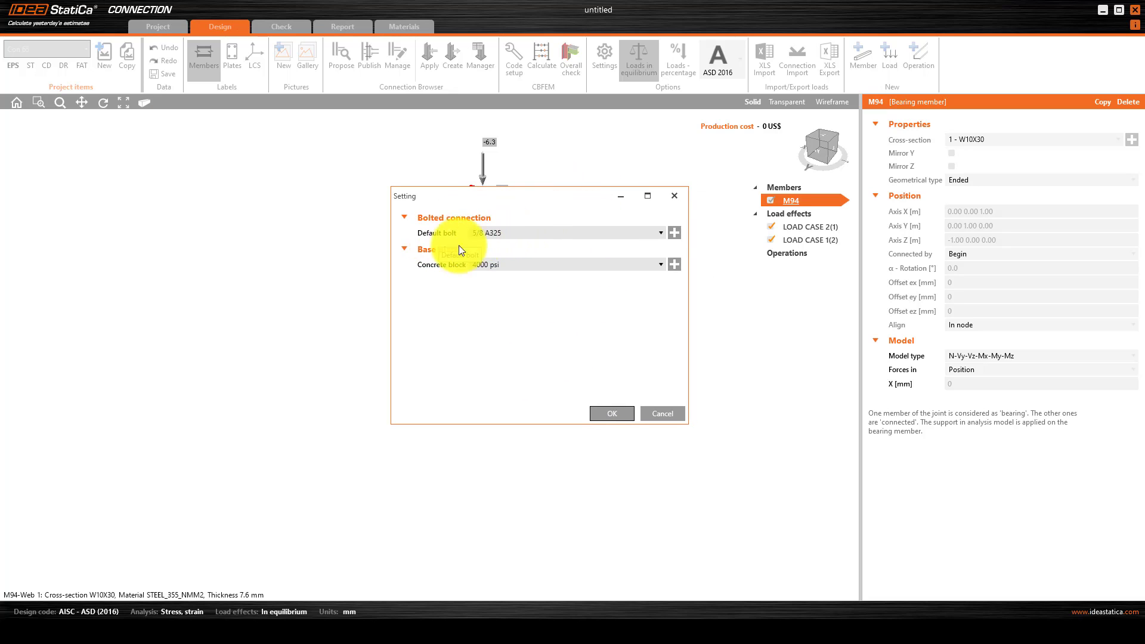
click(675, 234)
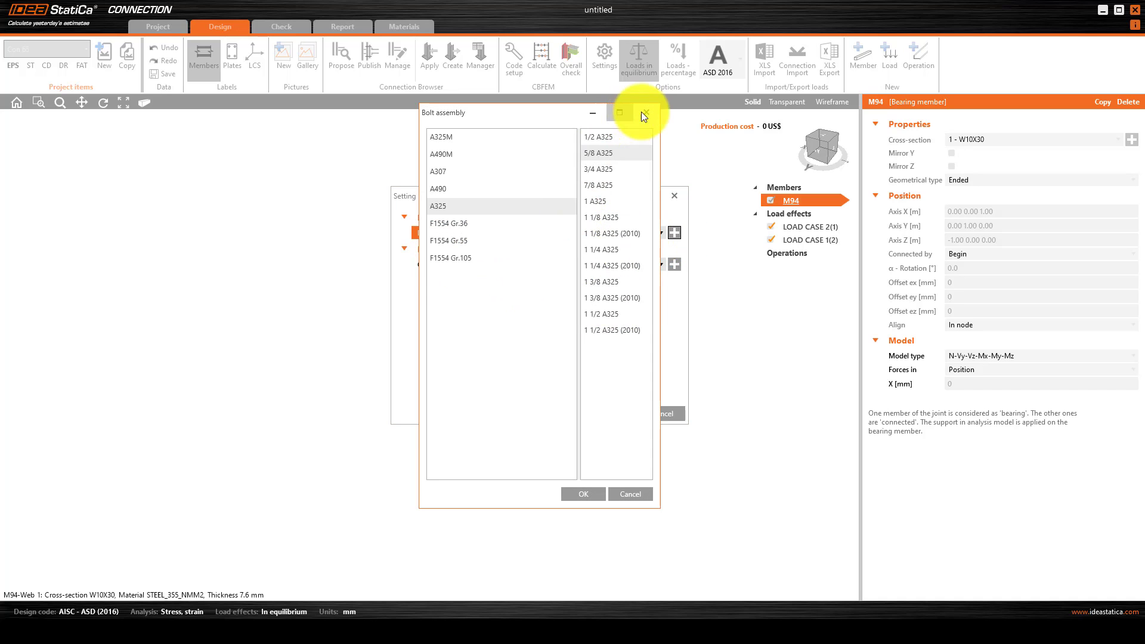
click(646, 115)
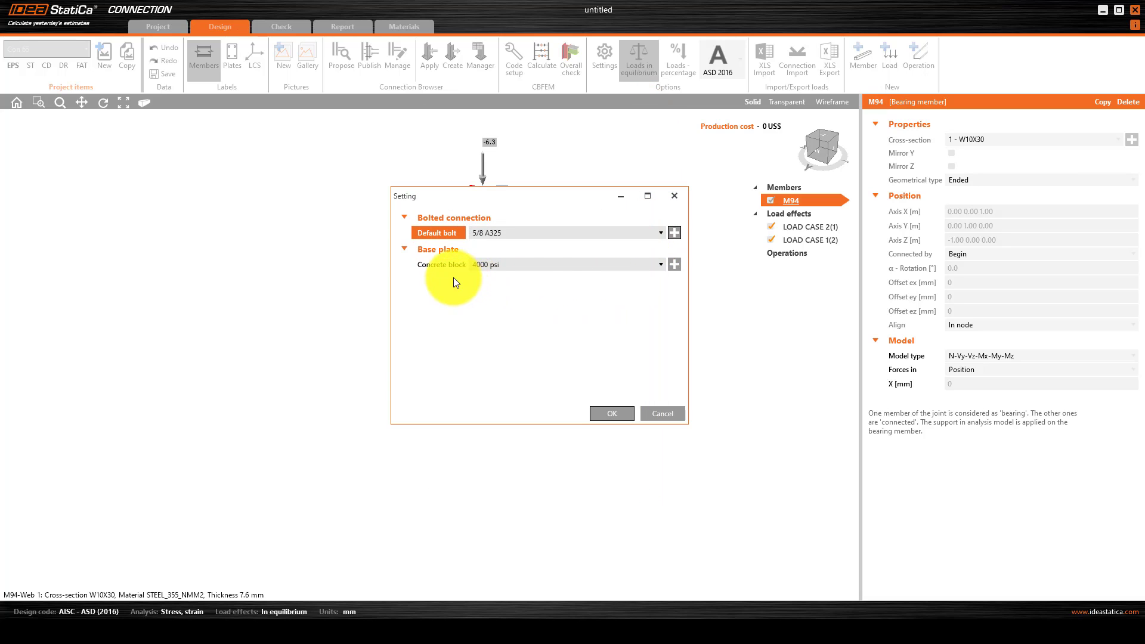
click(662, 266)
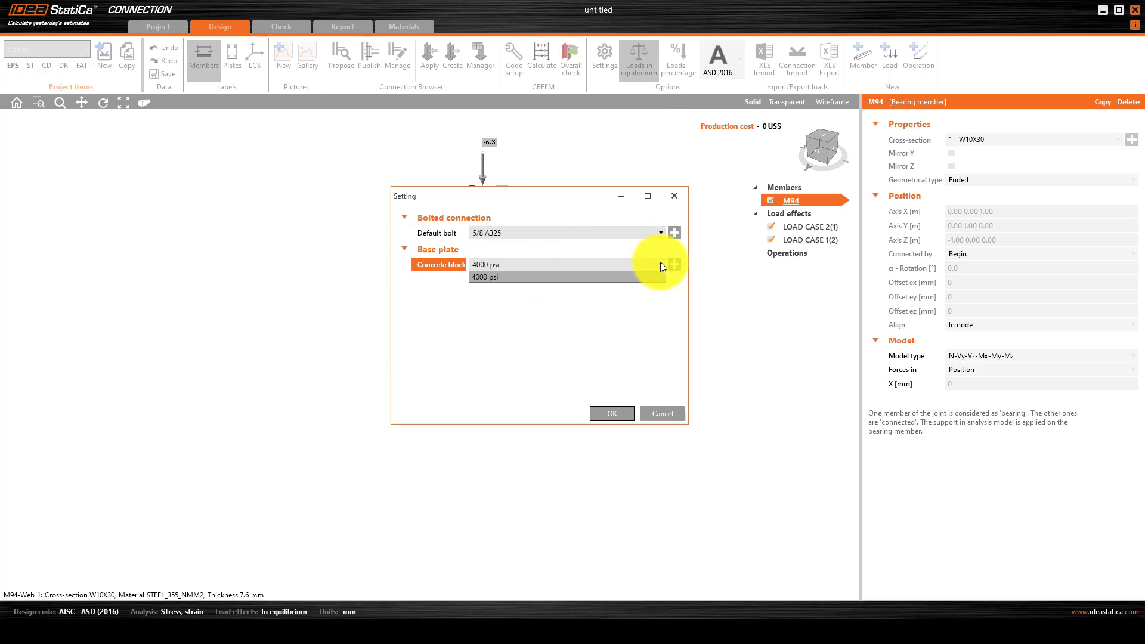
click(551, 272)
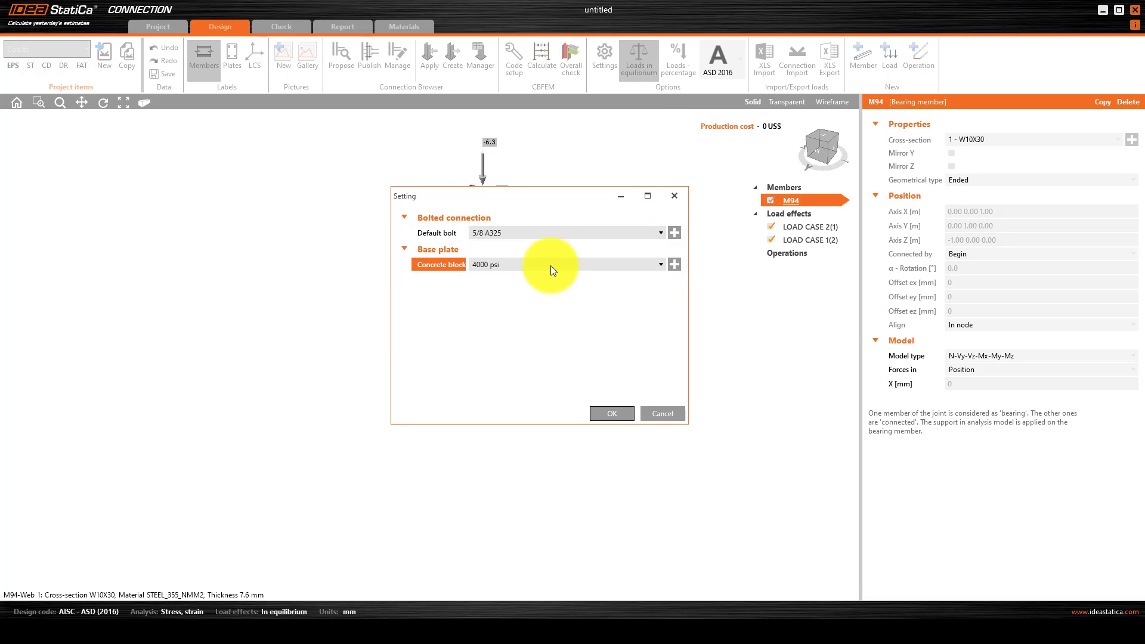
click(619, 412)
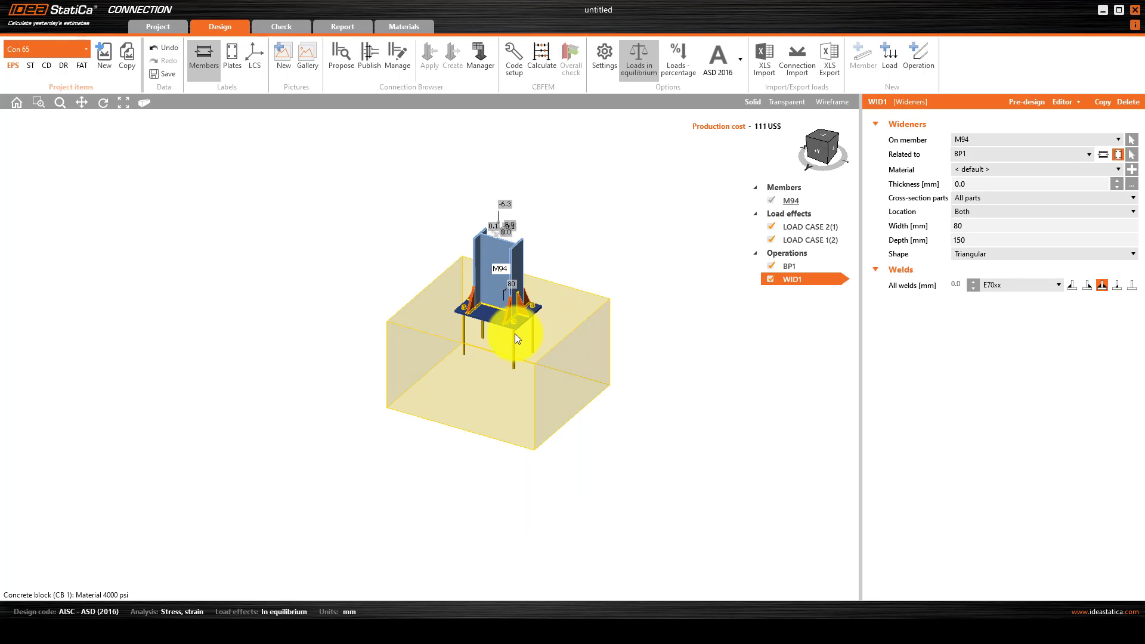
Select base plate operation BP1 on the concrete block and run the CBFEM calculation
scroll(521, 321, up, 5)
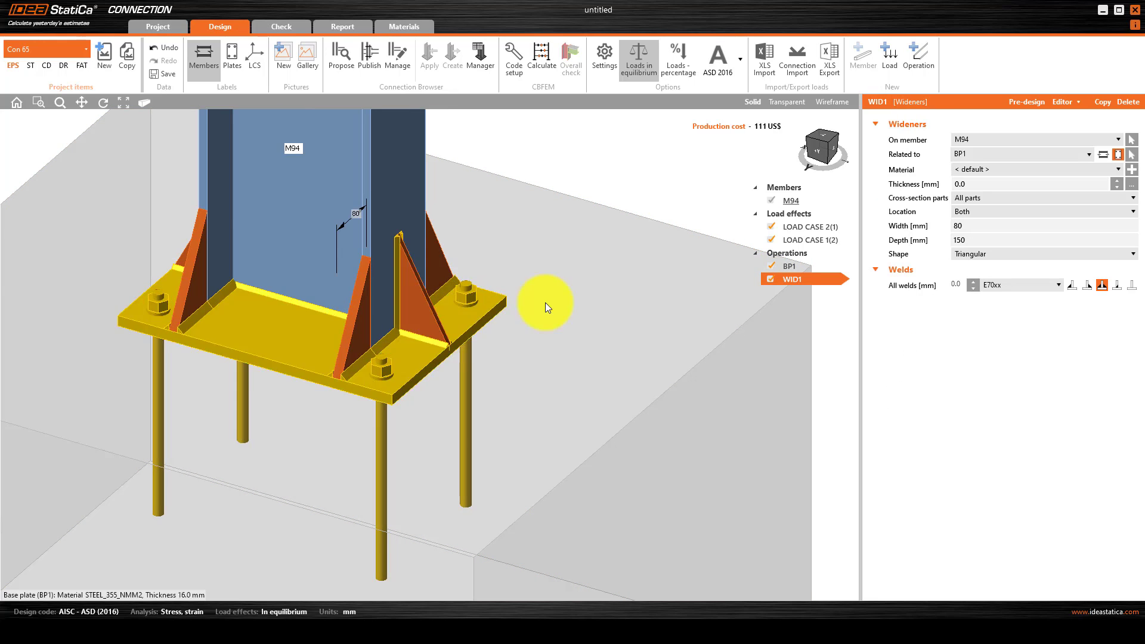
scroll(427, 305, up, 3)
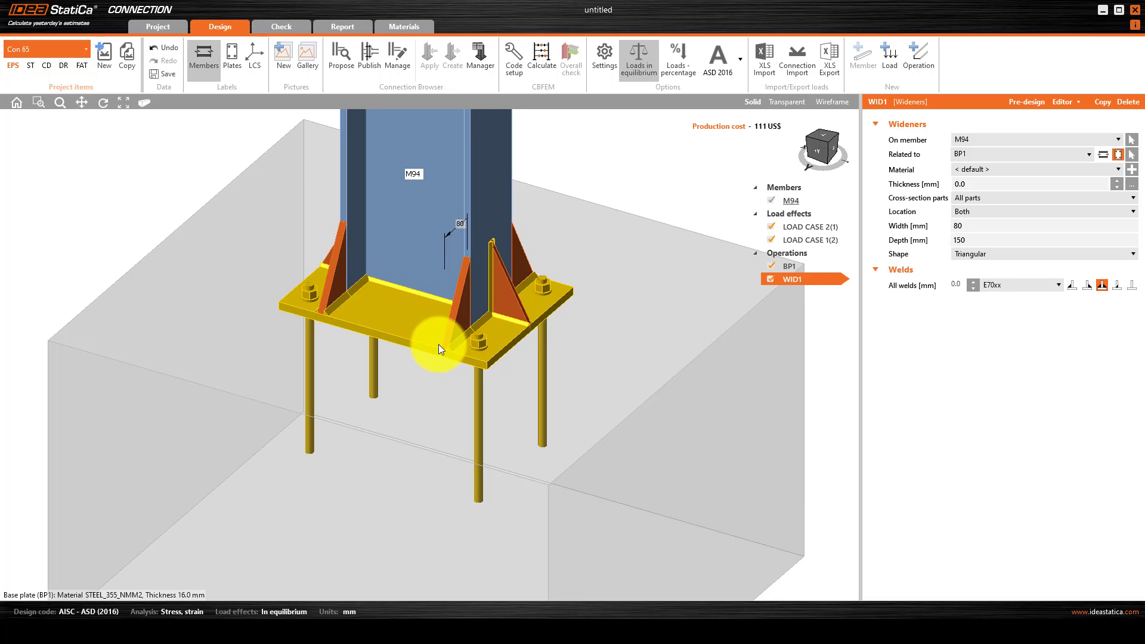
scroll(439, 346, down, 2)
scroll(442, 339, down, 3)
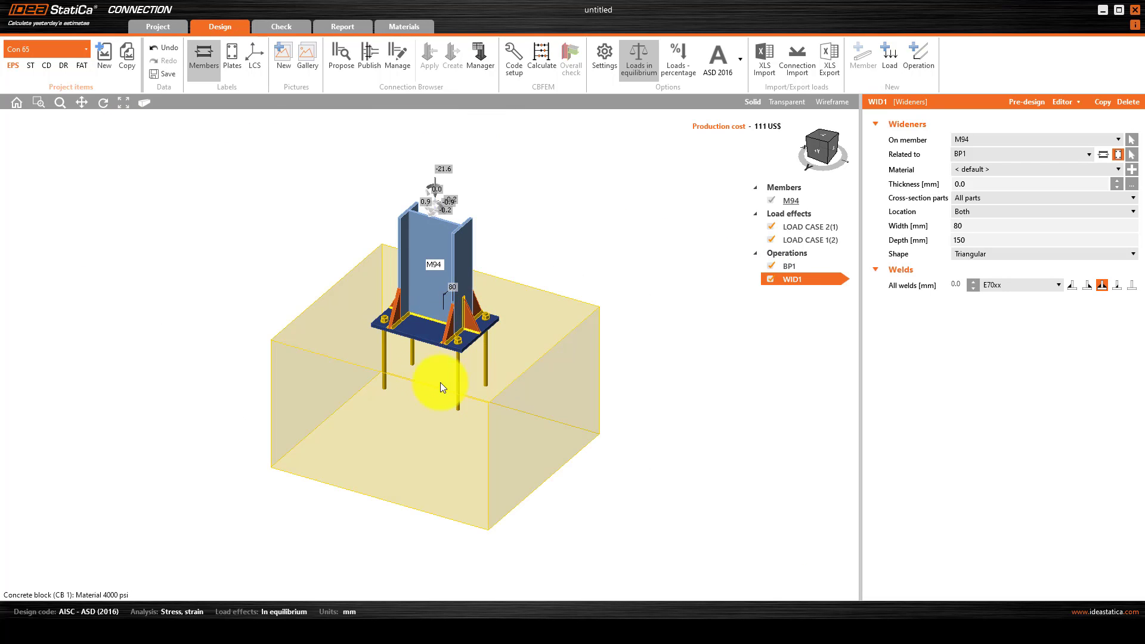
scroll(449, 340, up, 2)
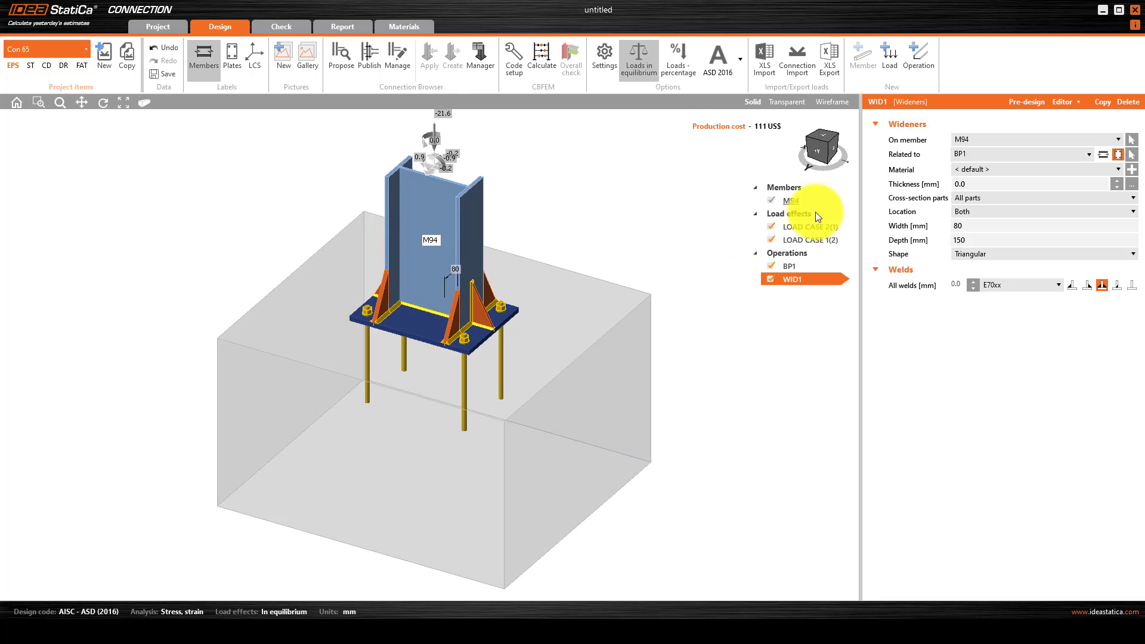
click(533, 336)
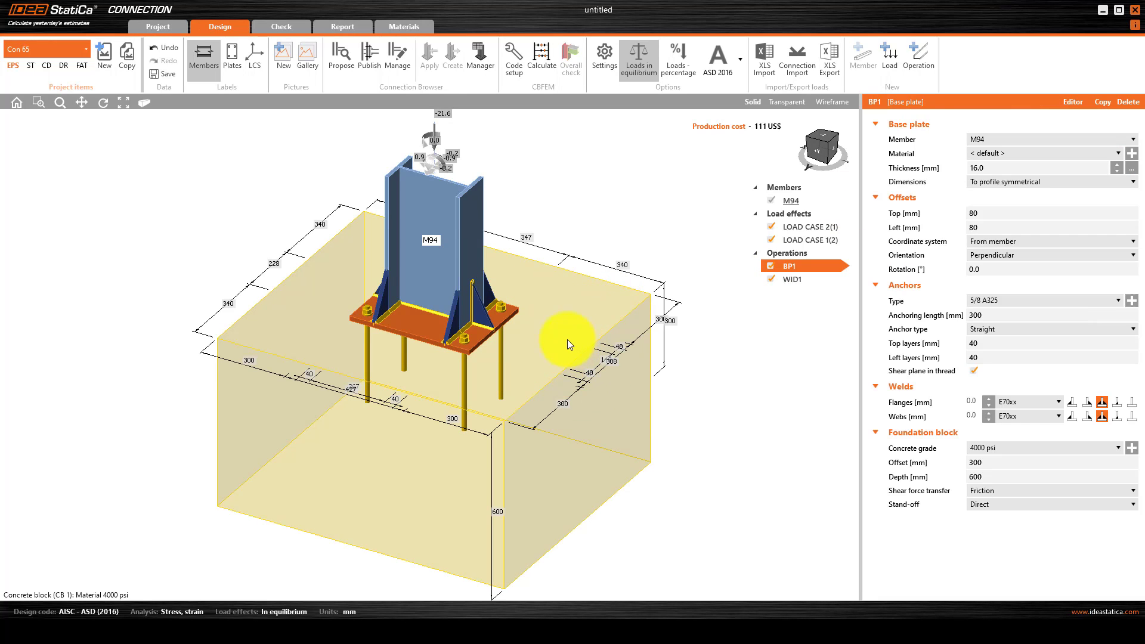
scroll(567, 338, down, 2)
click(542, 55)
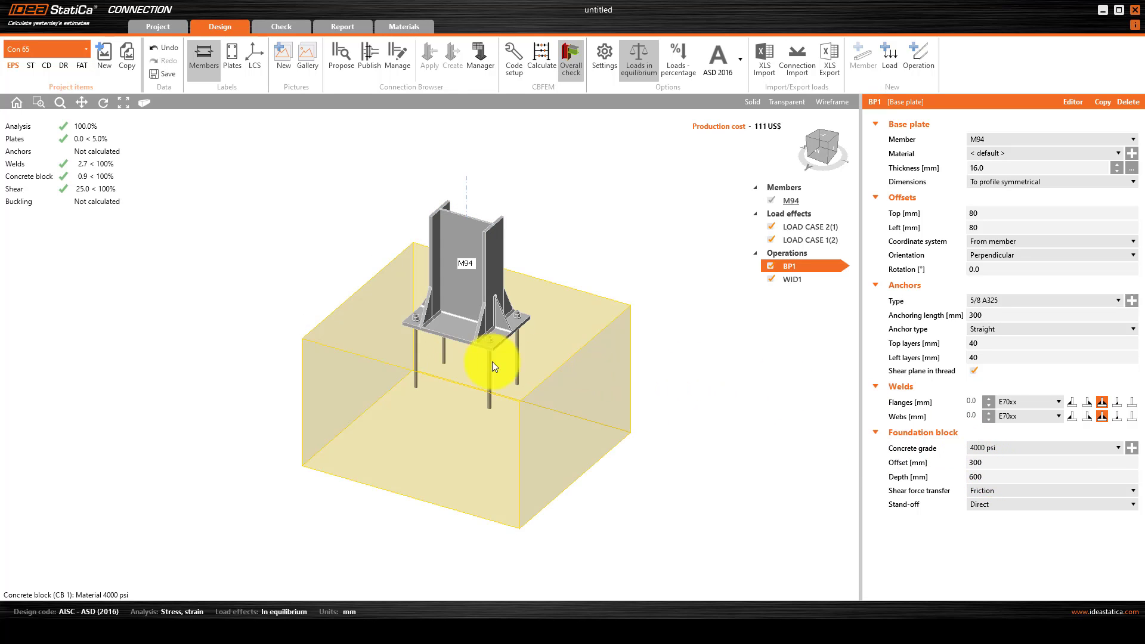
scroll(401, 372, down, 2)
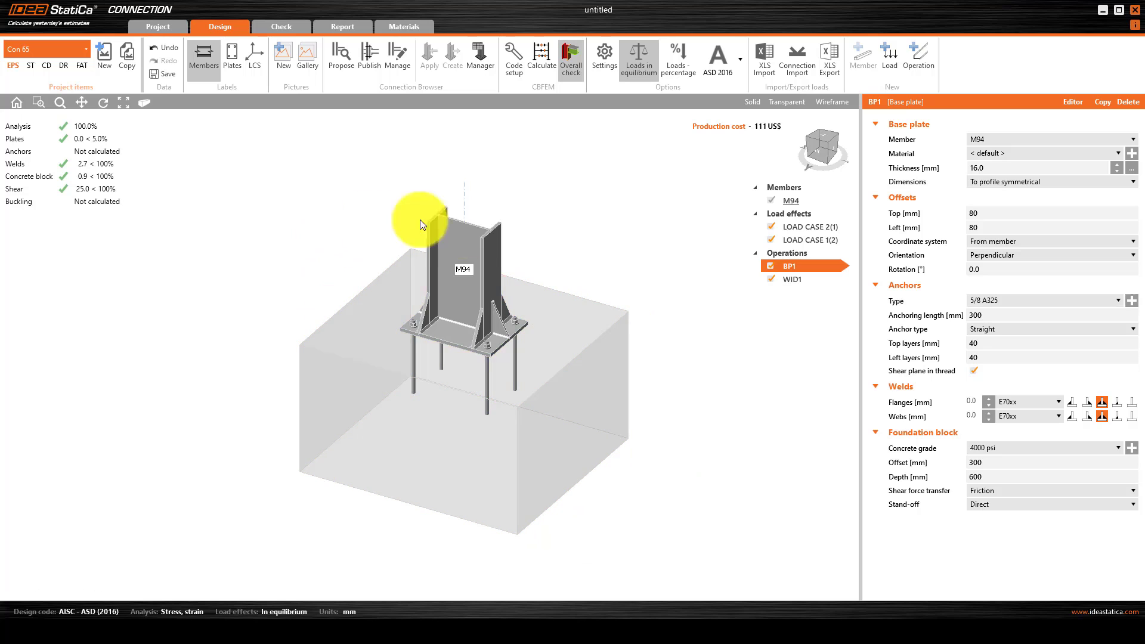
scroll(407, 325, up, 2)
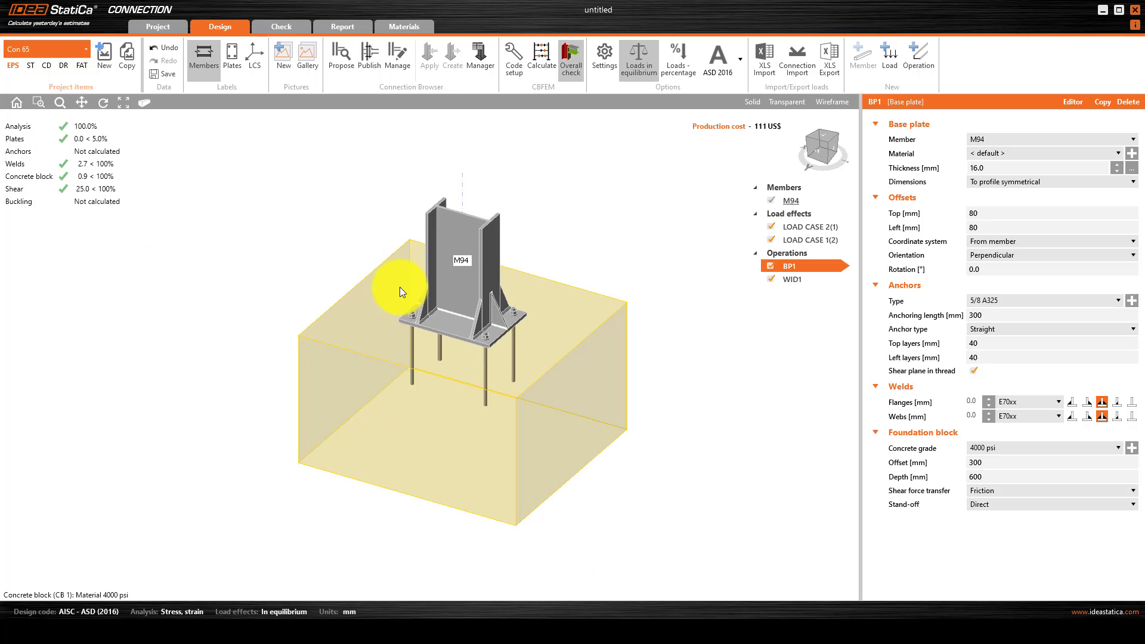
middle_drag(476, 430, 460, 374)
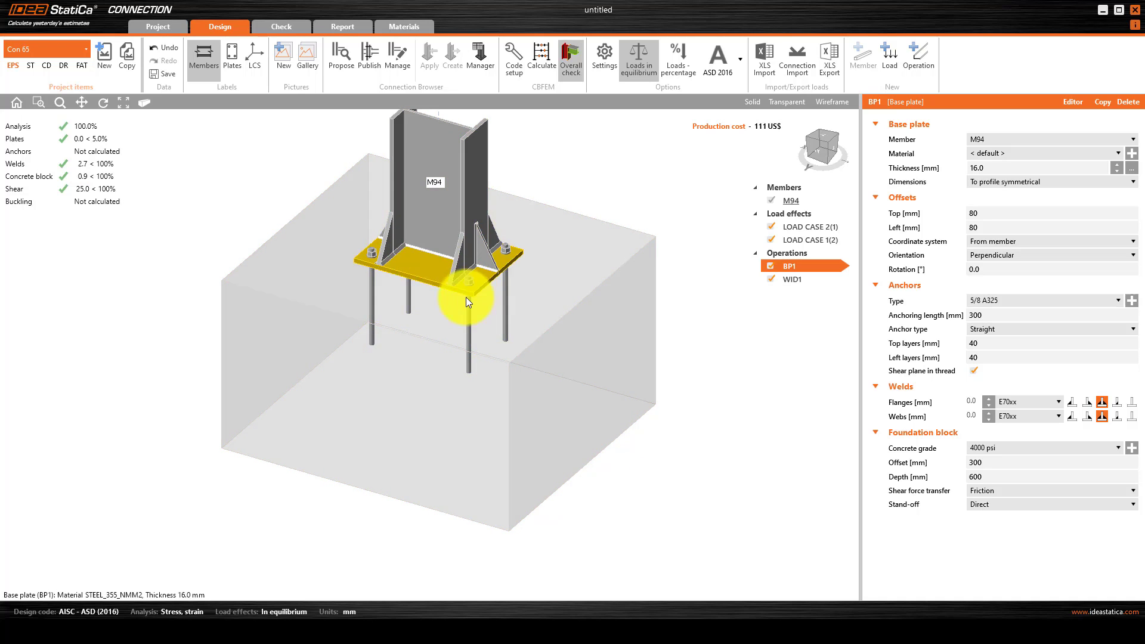
scroll(459, 306, down, 1)
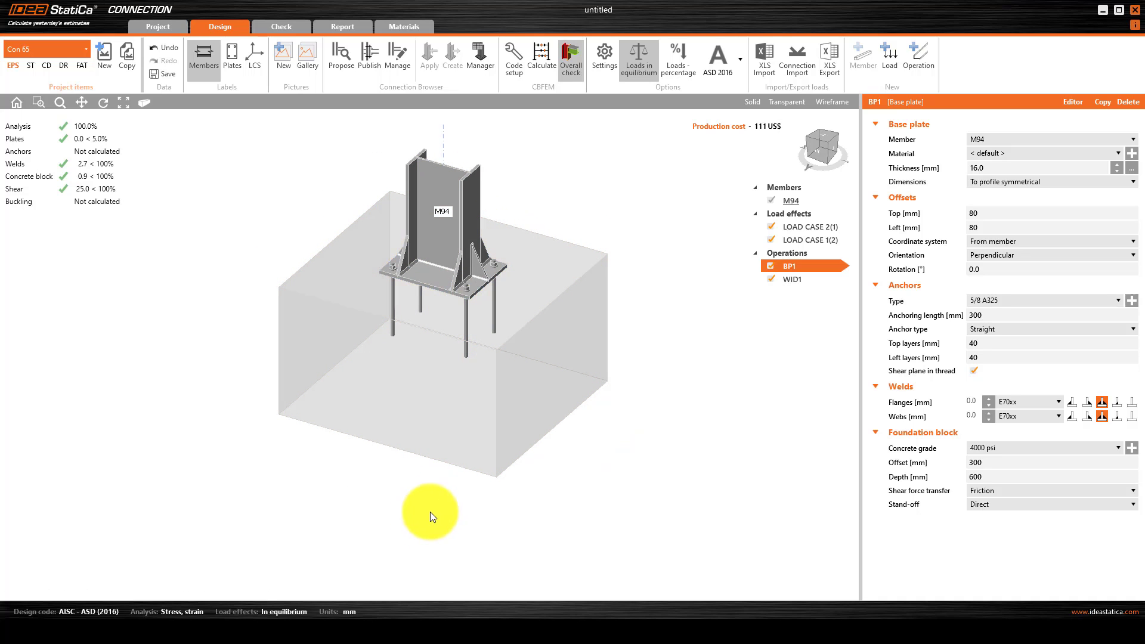
click(614, 549)
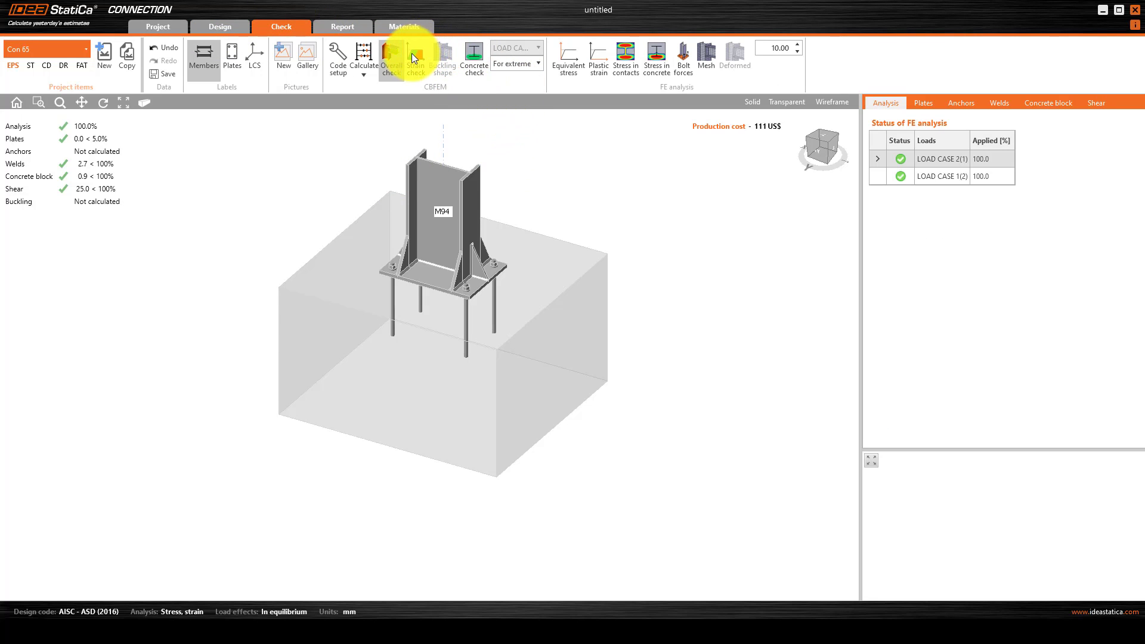
Show strain check, contact stresses, mesh and equivalent stress, ending on the plastic strain display
click(411, 56)
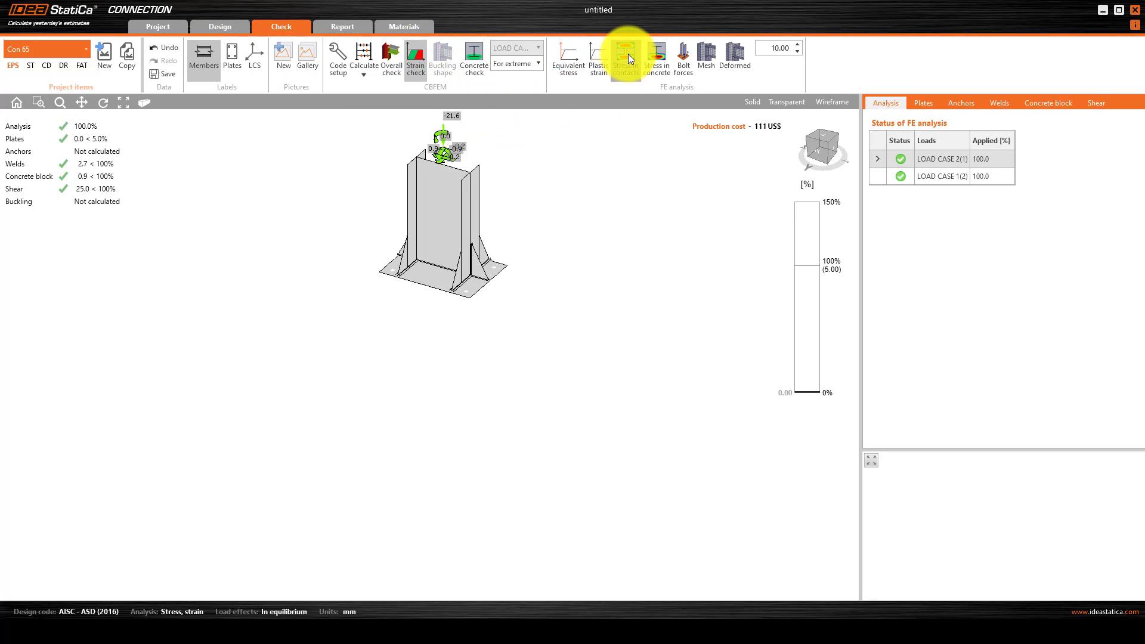
click(629, 54)
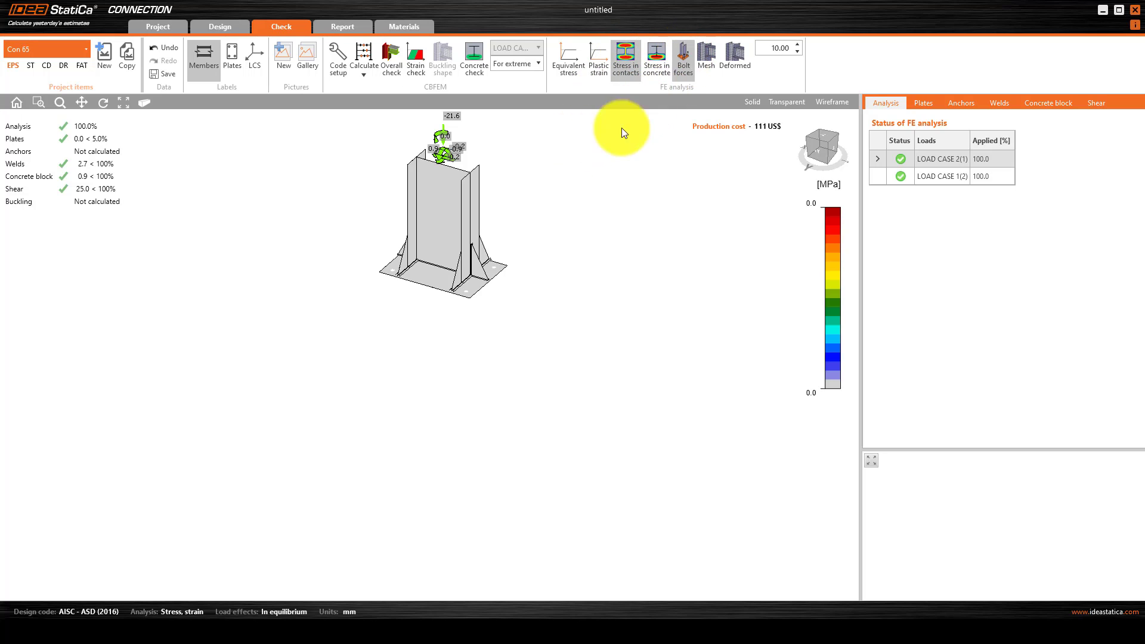
scroll(477, 259, up, 3)
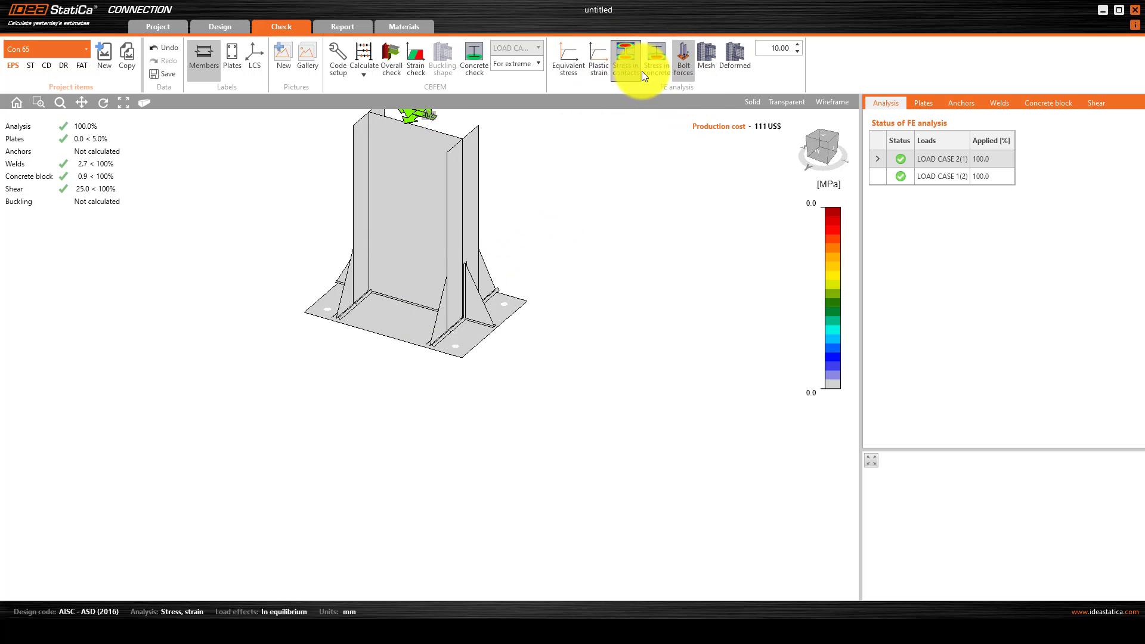
click(698, 51)
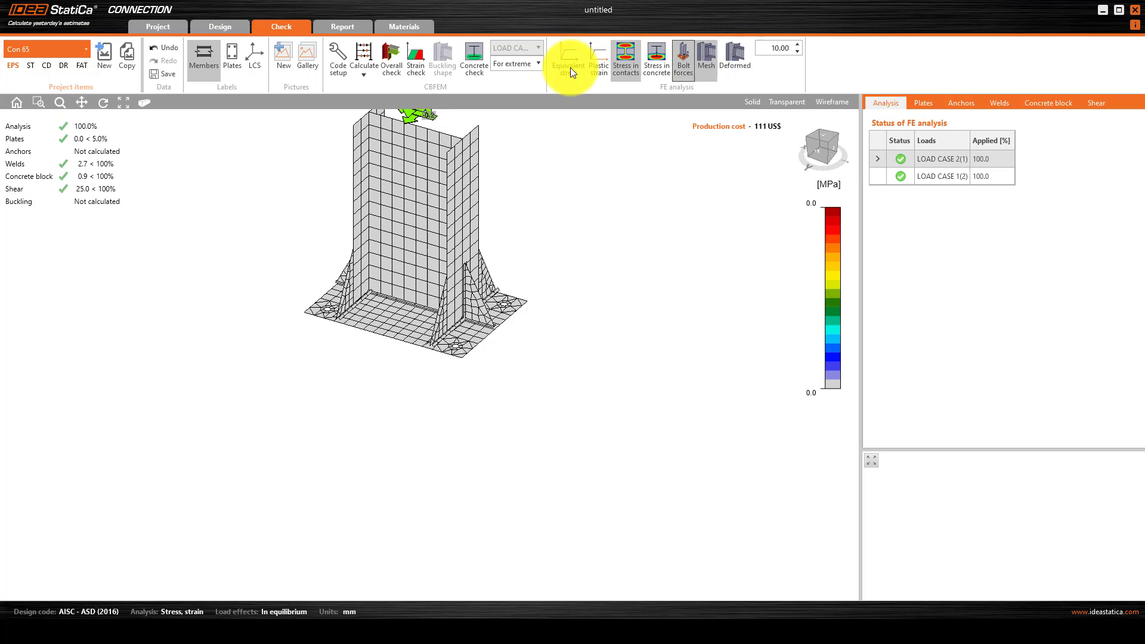
click(569, 56)
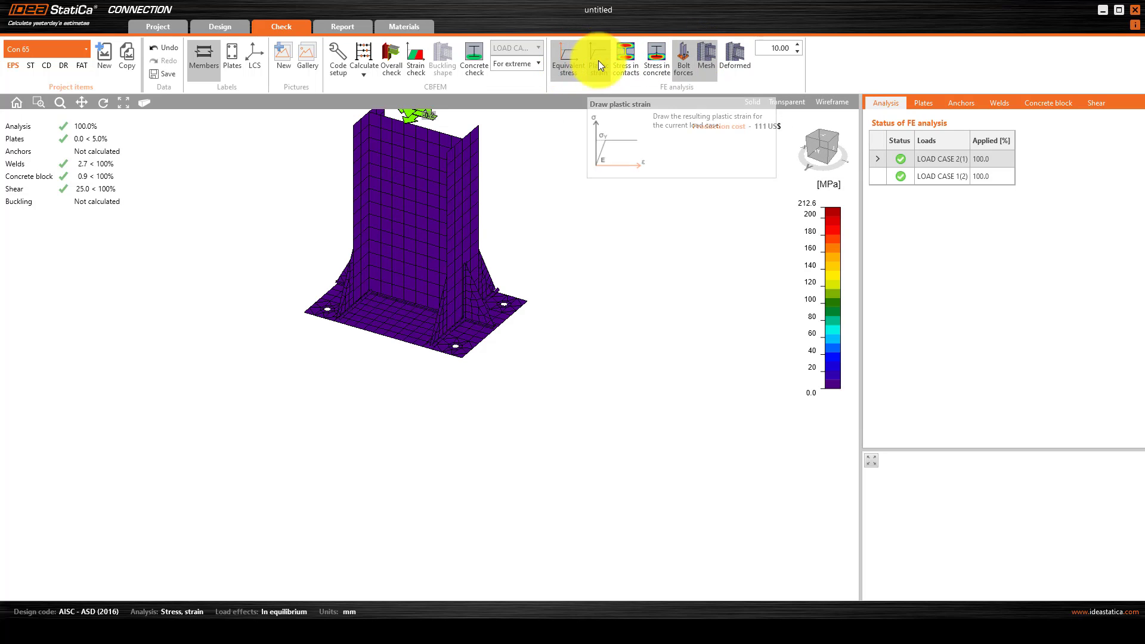
click(597, 66)
scroll(436, 229, up, 2)
scroll(420, 313, down, 2)
scroll(420, 312, down, 1)
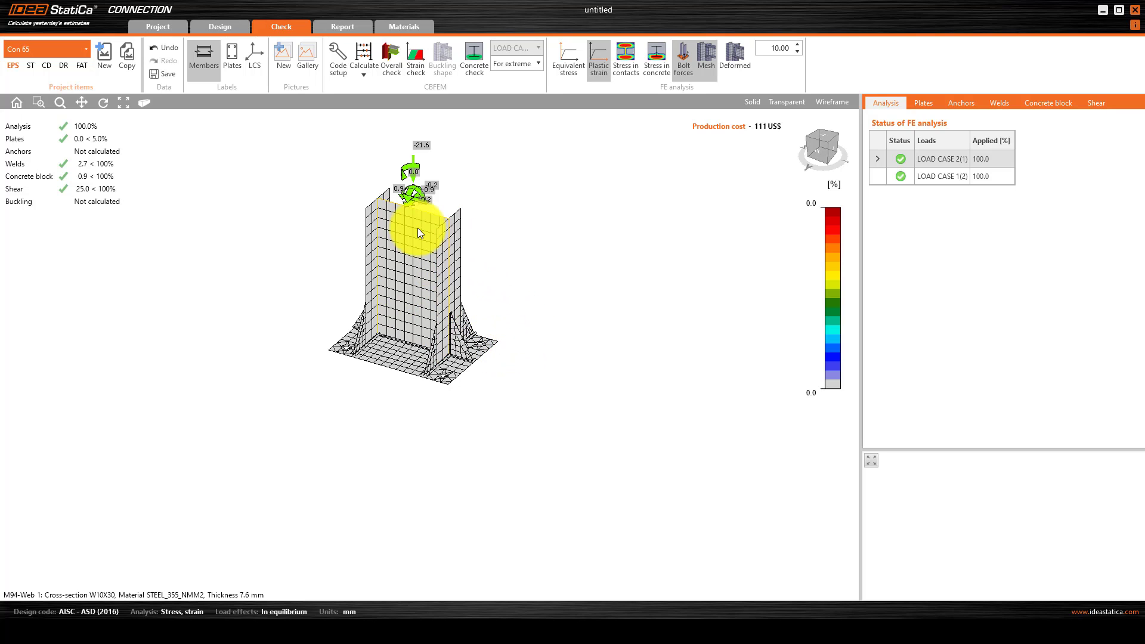
scroll(422, 239, up, 2)
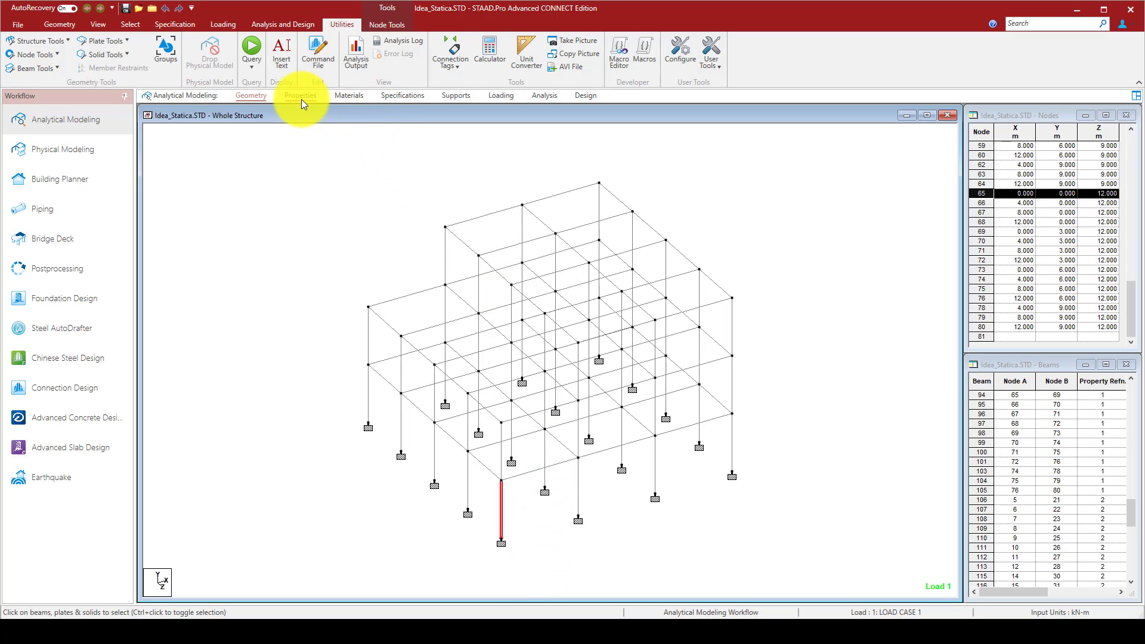
Show the STEEL_355_NMM2 material assignments in STAAD.Pro, then return to IDEA StatiCa Connection
click(348, 96)
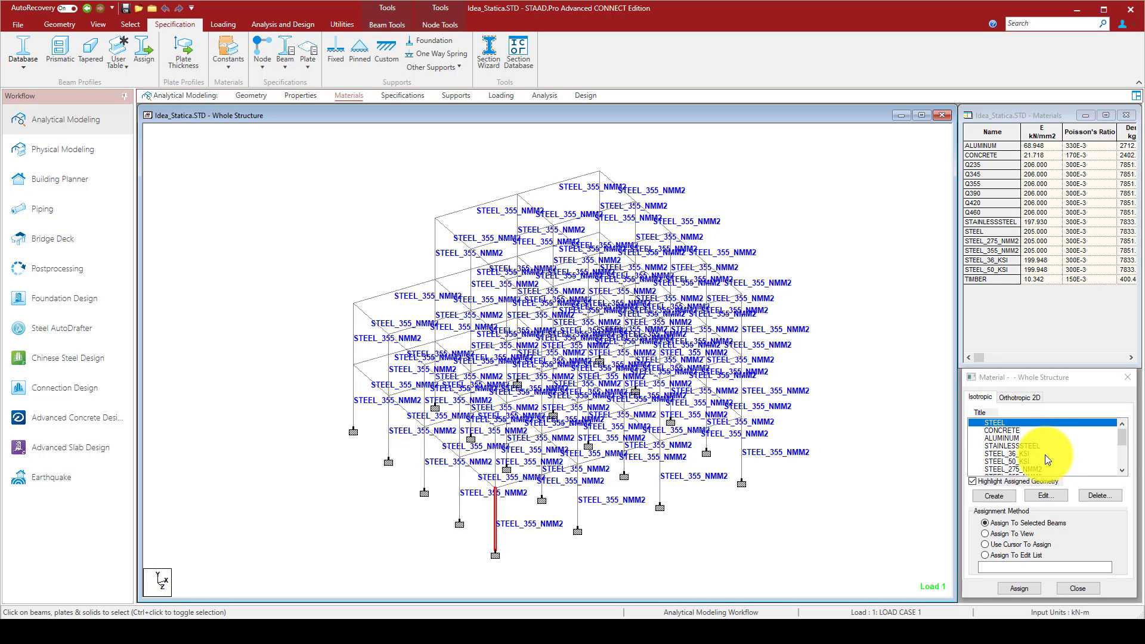
scroll(1044, 454, down, 1)
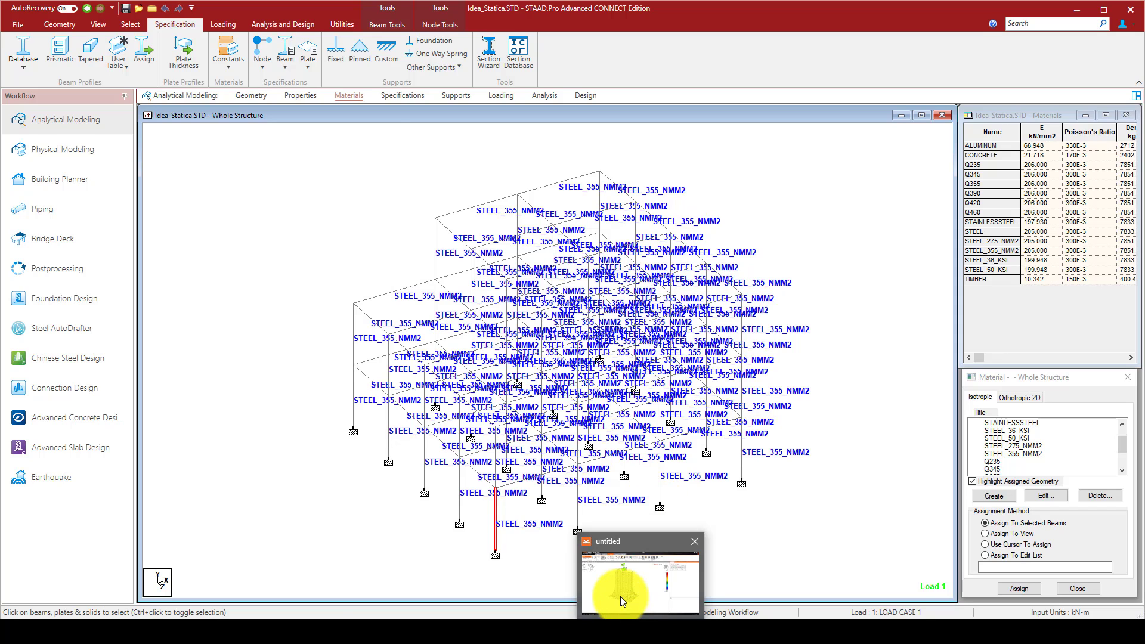
click(620, 600)
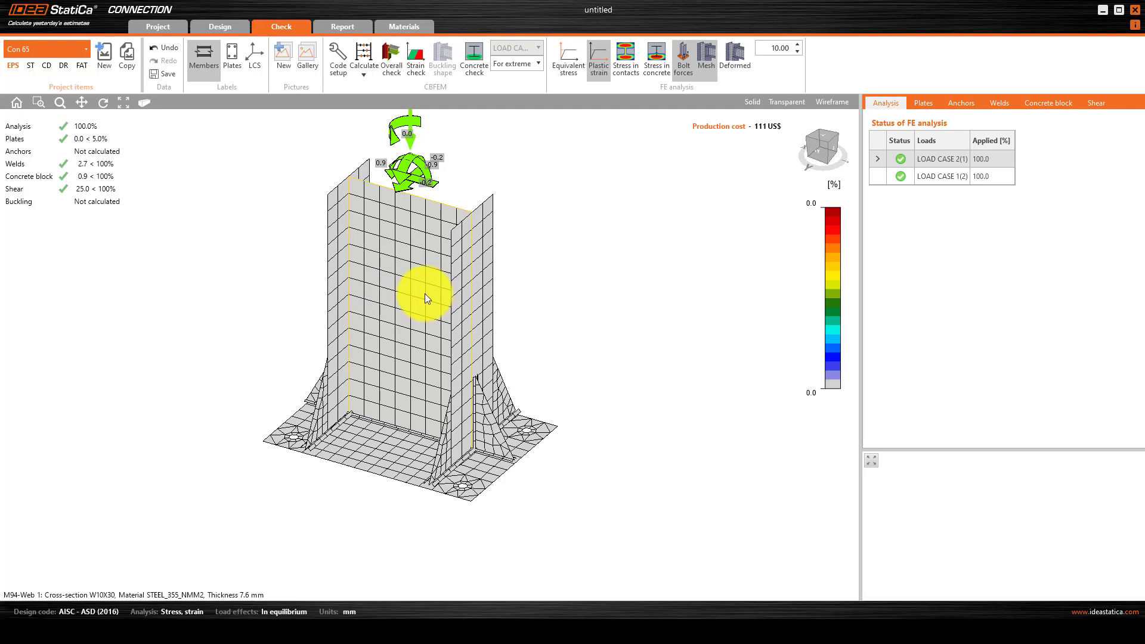